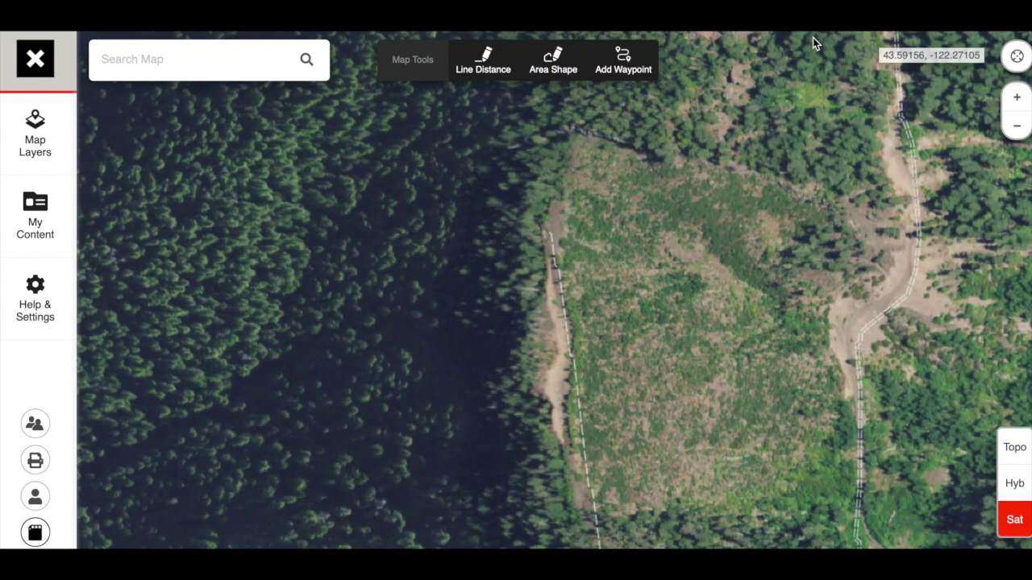
# Draw a distance line of about 361 yds across the clearing, from the dirt track on its west side to the bare ground near the eastern road
pyautogui.click(473, 76)
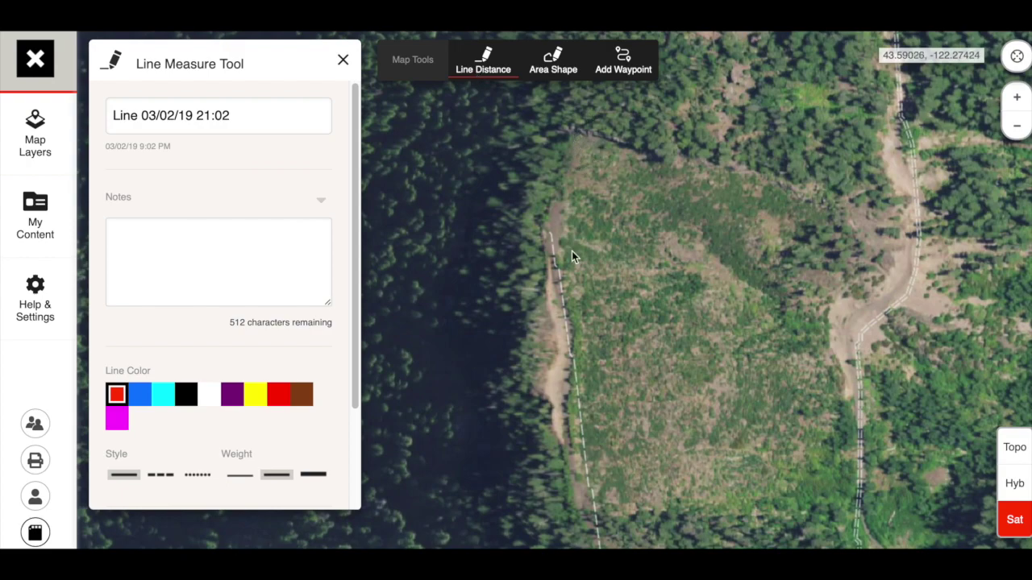
pyautogui.click(564, 314)
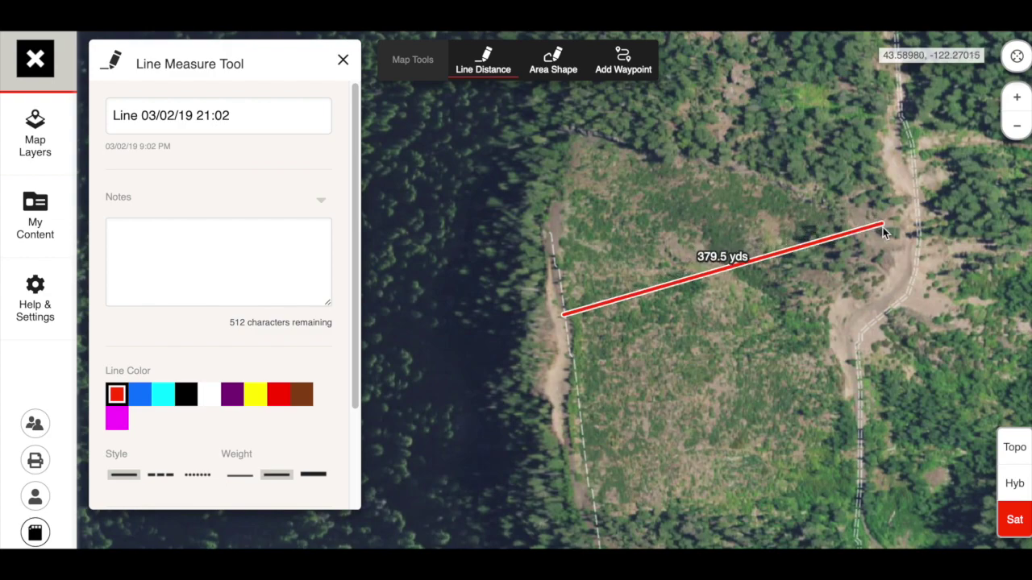
pyautogui.click(871, 255)
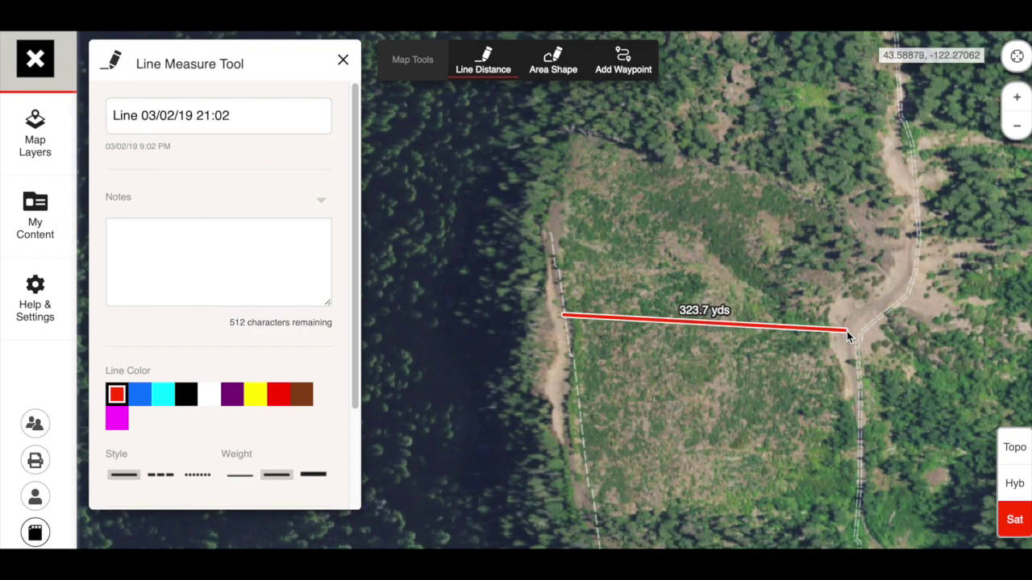
pyautogui.click(869, 243)
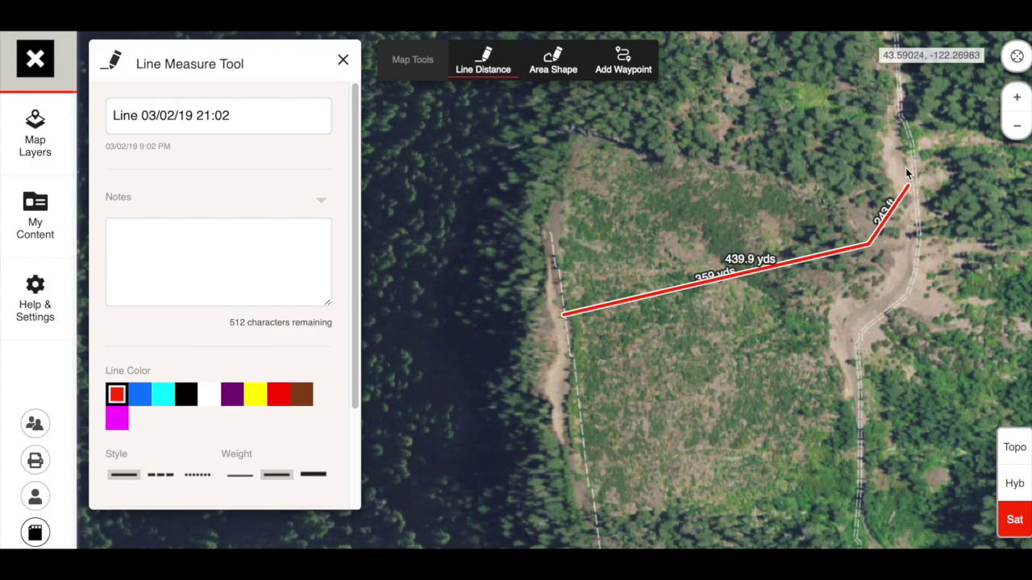
pyautogui.doubleClick(868, 248)
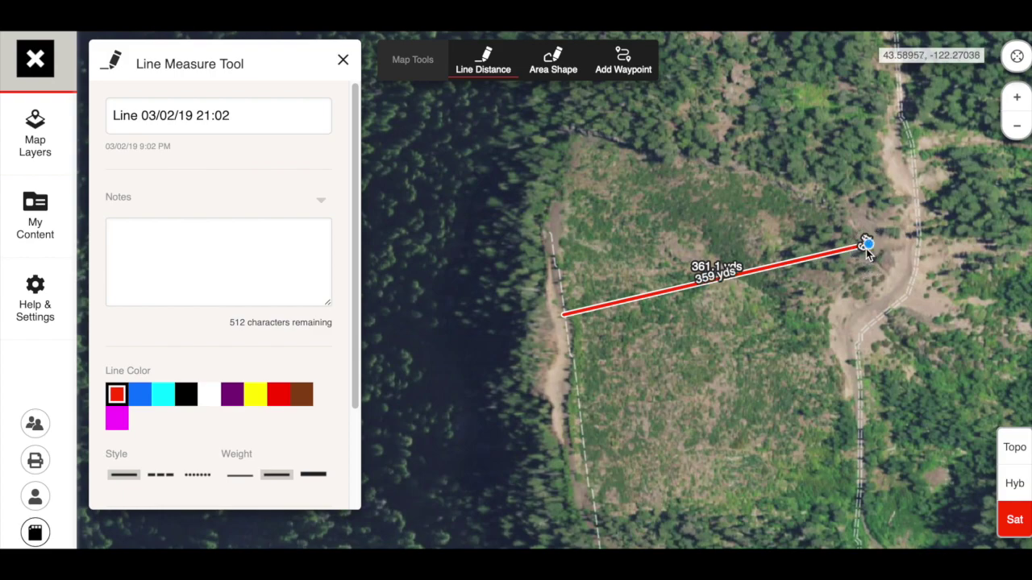
# Name the distance line "shot" and add the note "saw a big deer"
pyautogui.doubleClick(215, 121)
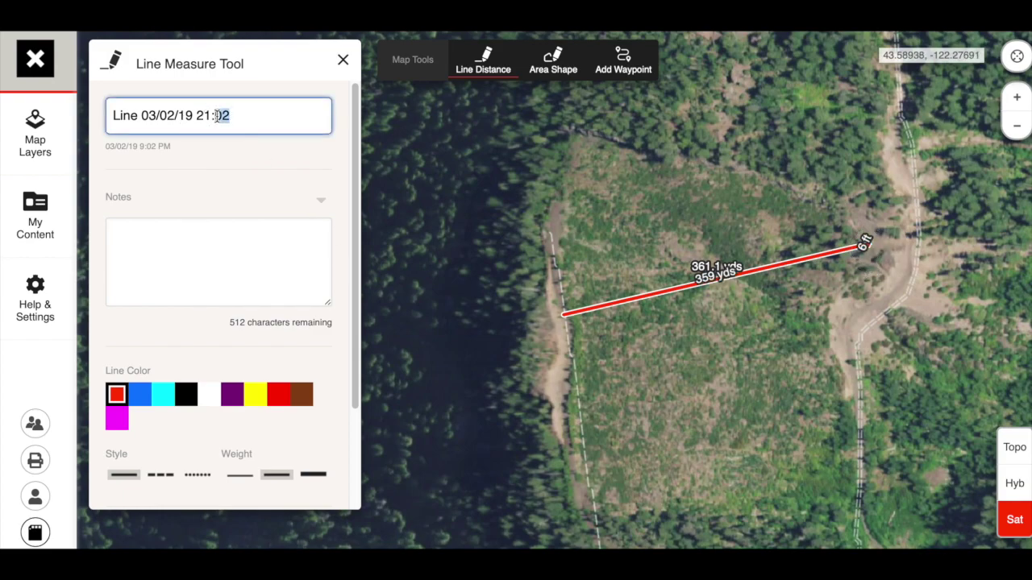
pyautogui.moveTo(216, 121); pyautogui.dragTo(88, 116)
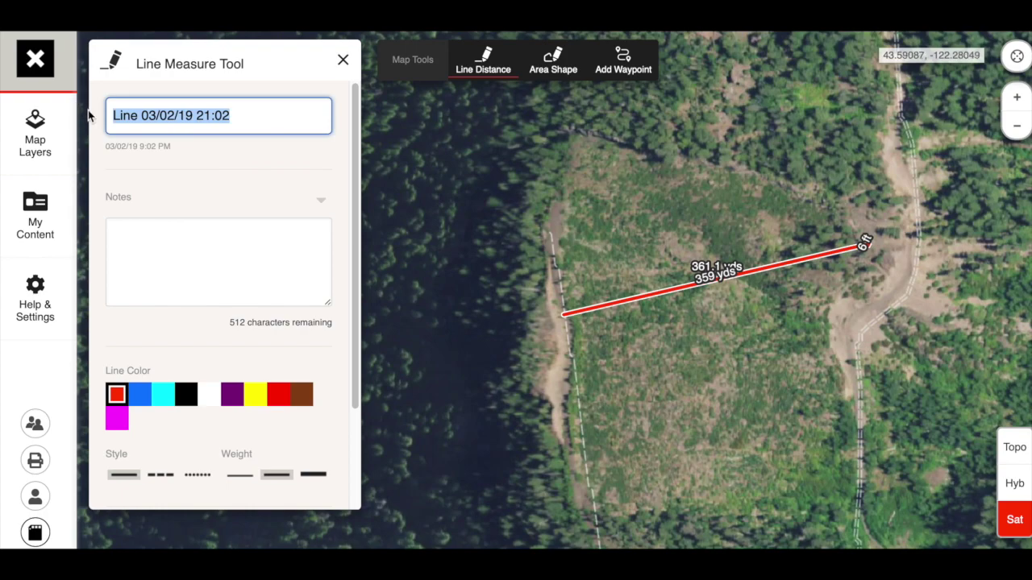
pyautogui.write('shot')
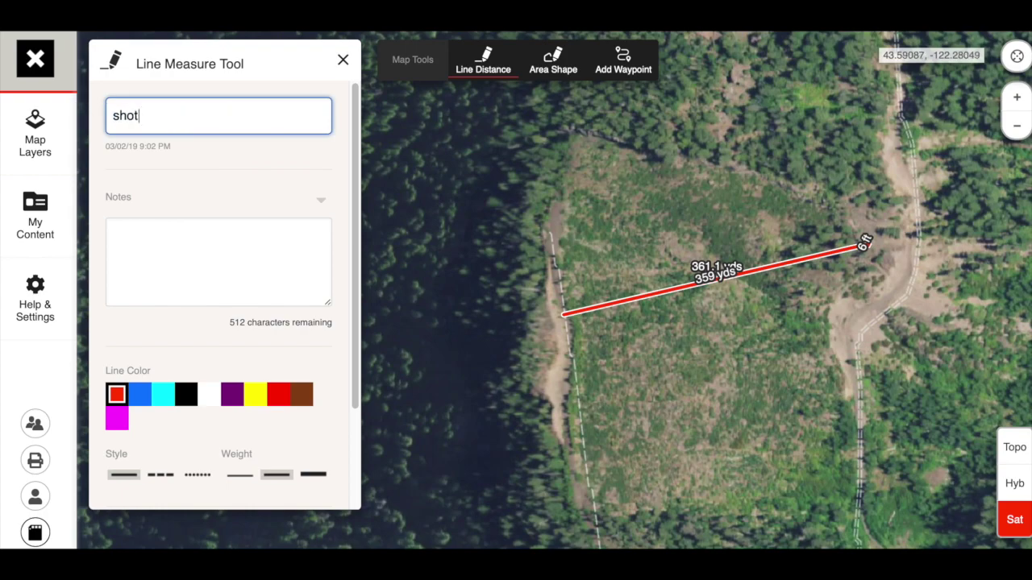
pyautogui.click(139, 247)
pyautogui.write('saw a big deer')
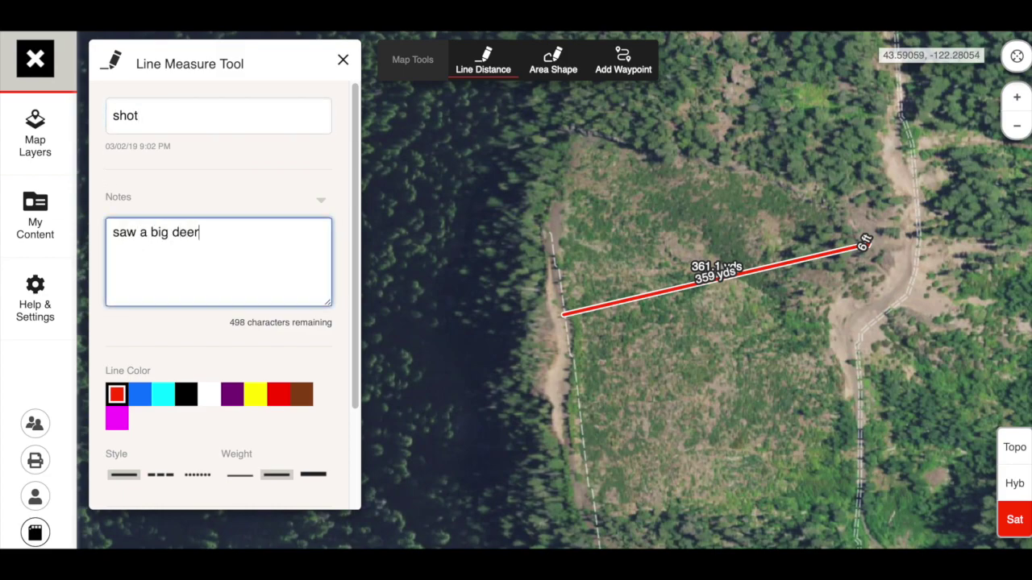
# Style the distance line as magenta and dotted with the heaviest weight, and save it
pyautogui.click(119, 421)
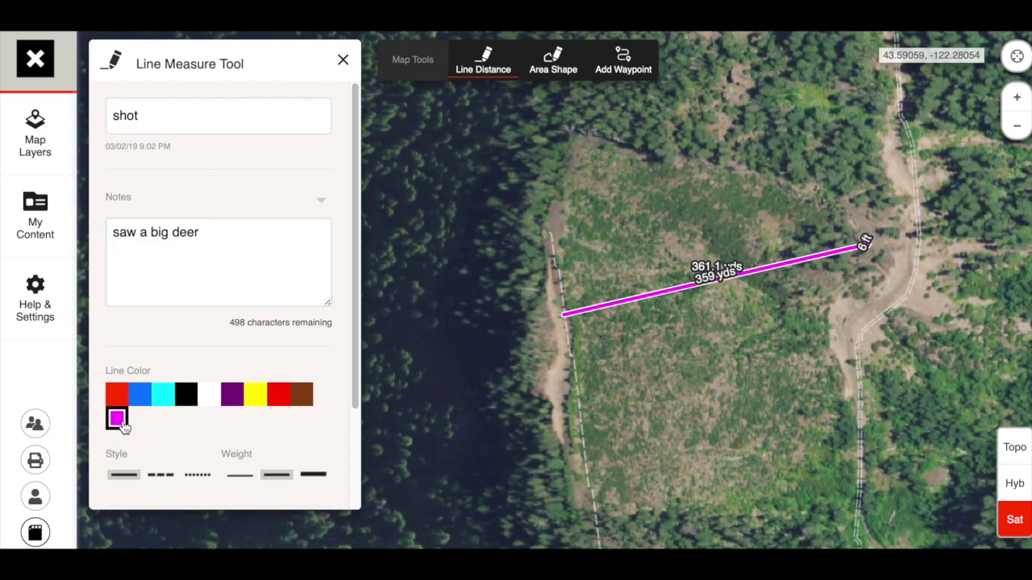
pyautogui.moveTo(354, 276); pyautogui.dragTo(352, 379)
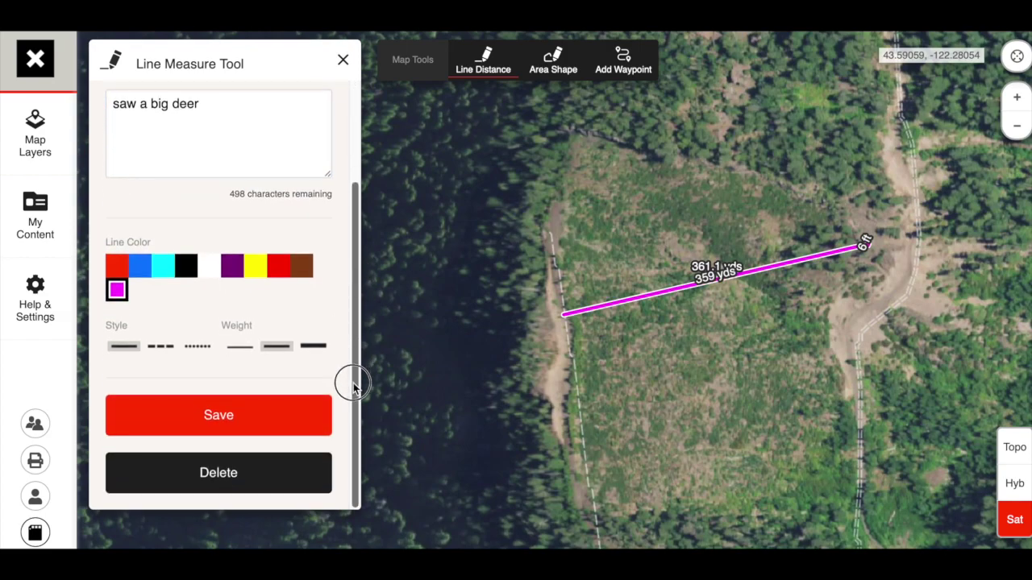
pyautogui.click(197, 349)
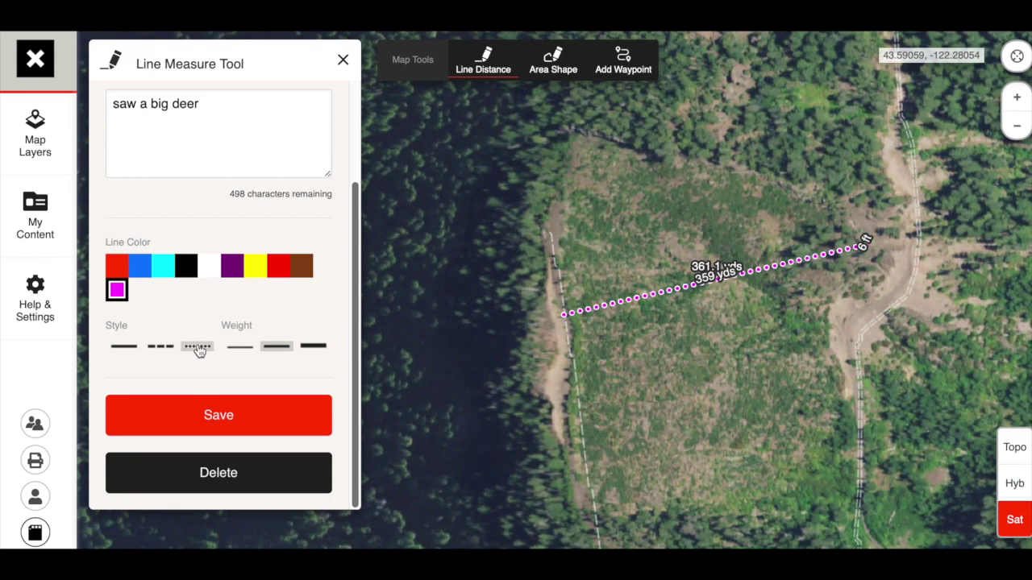
pyautogui.click(162, 347)
pyautogui.click(129, 348)
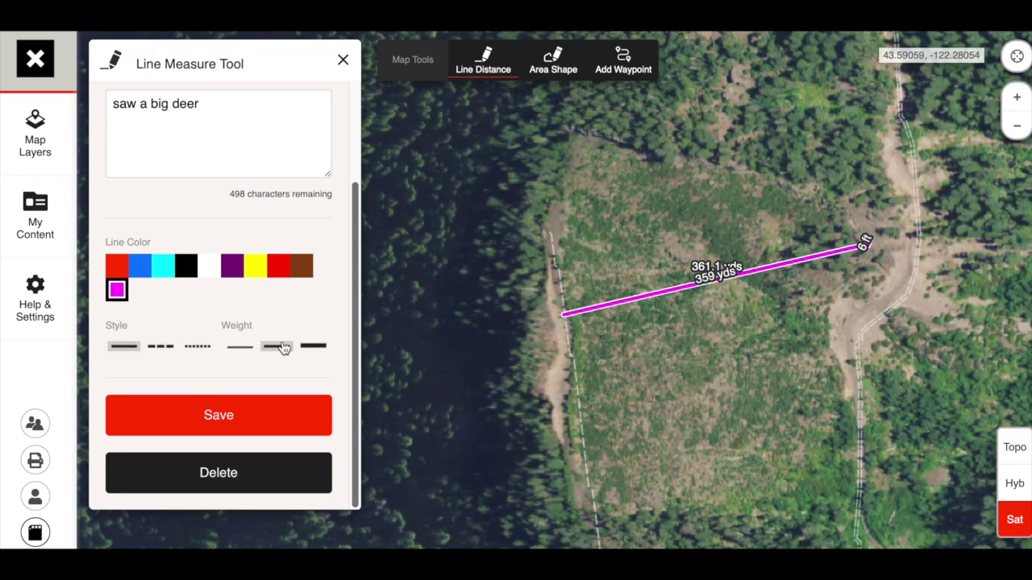
pyautogui.click(313, 346)
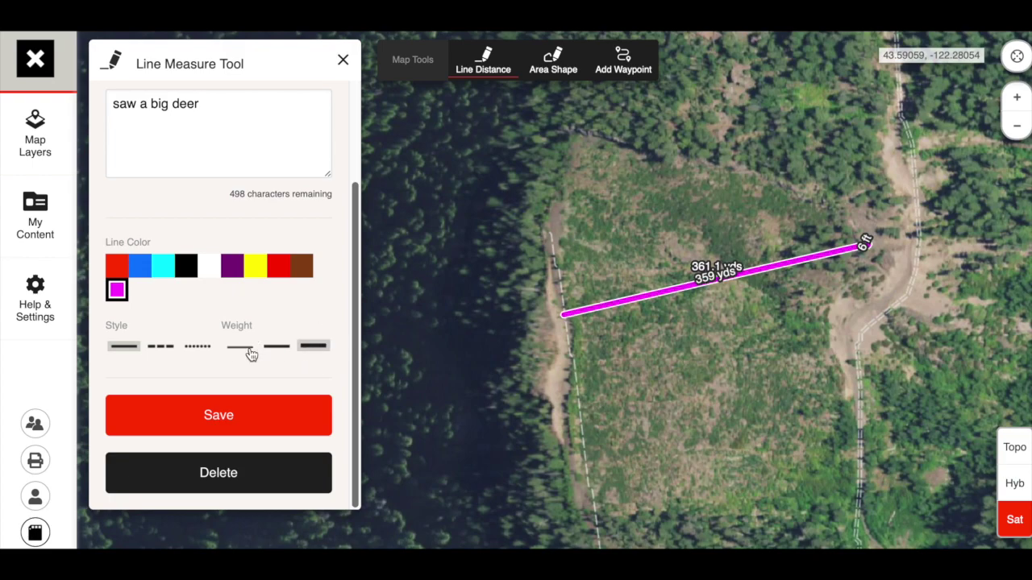
pyautogui.click(196, 350)
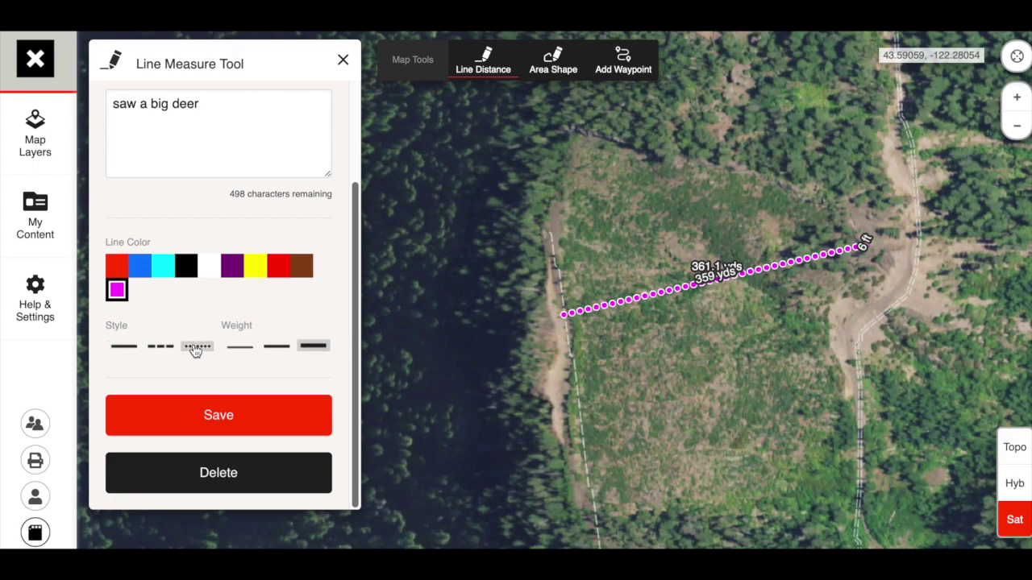
pyautogui.click(234, 427)
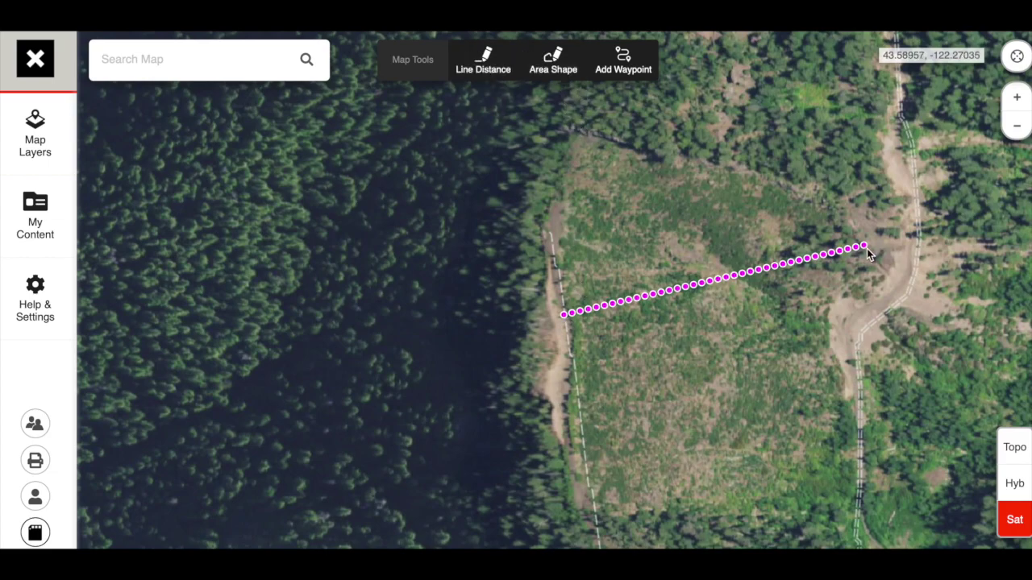
# Draw a five-cornered area shape of about 29 acres around the clearing, enclosing the dotted line
pyautogui.click(552, 71)
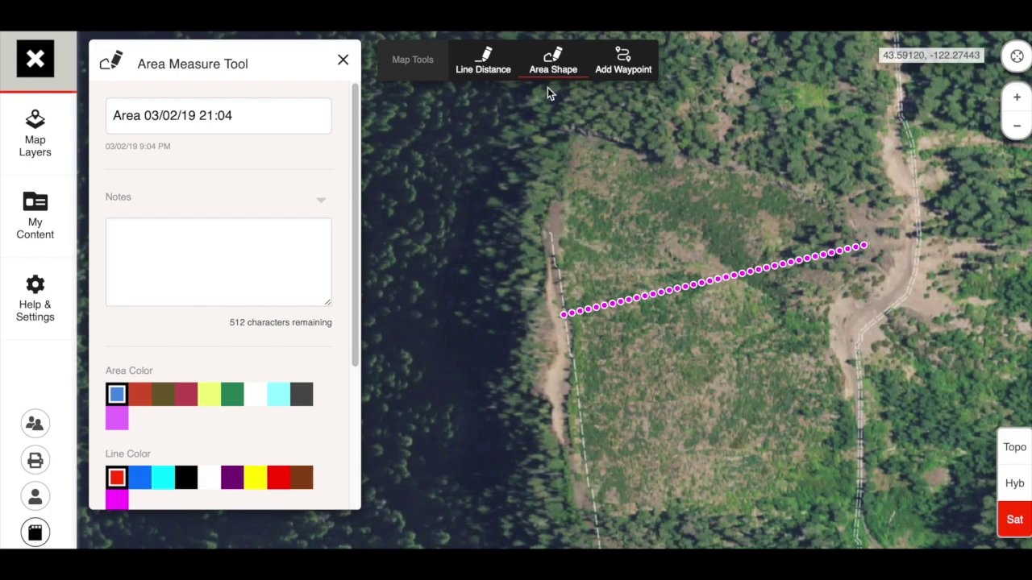
pyautogui.click(570, 125)
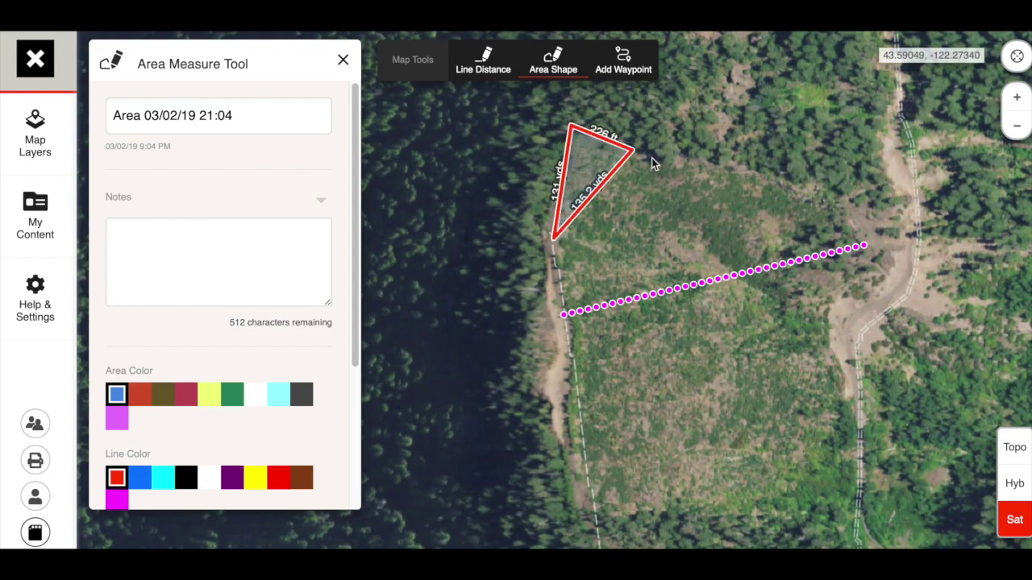
pyautogui.click(861, 224)
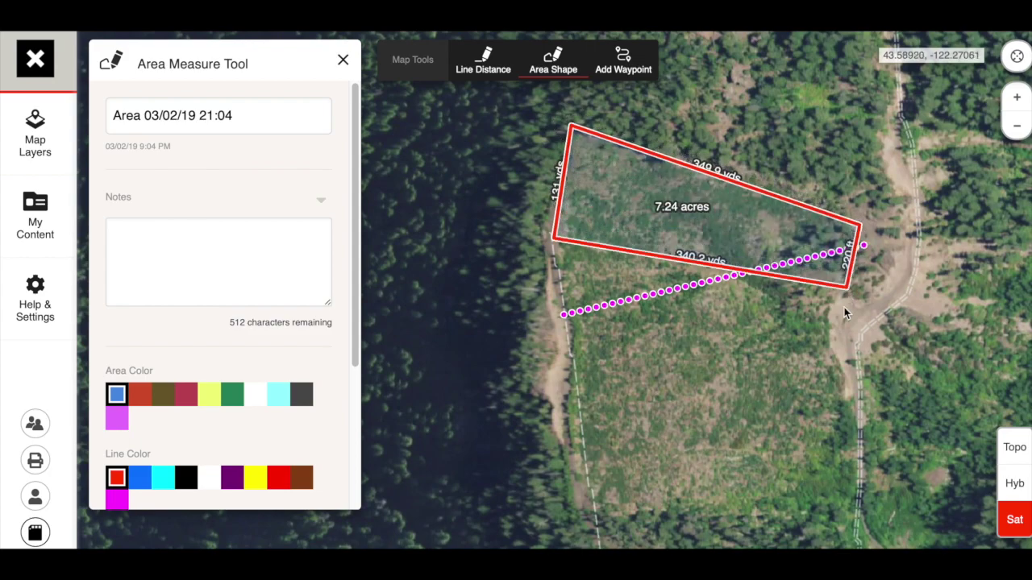
pyautogui.click(857, 531)
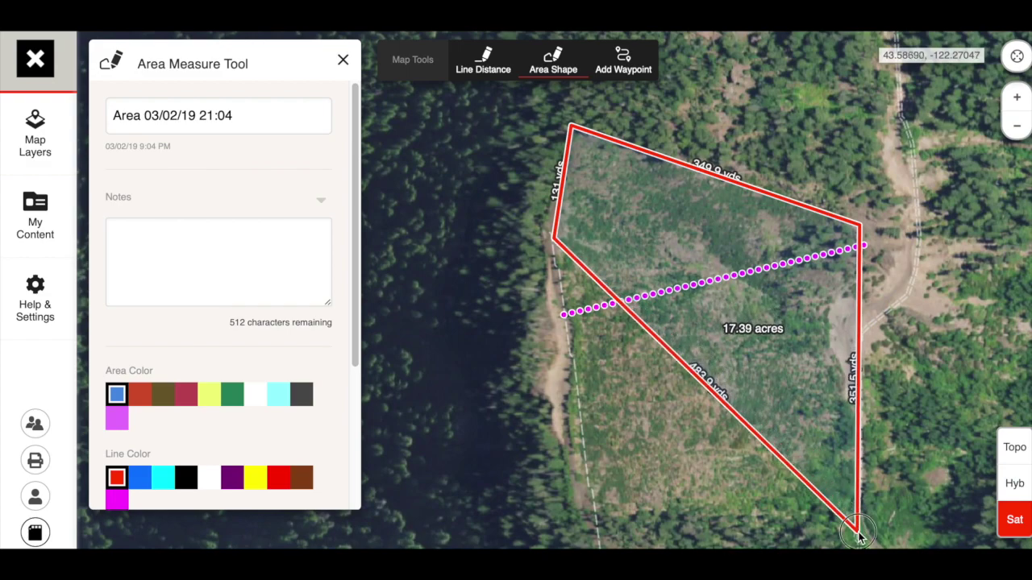
pyautogui.click(574, 536)
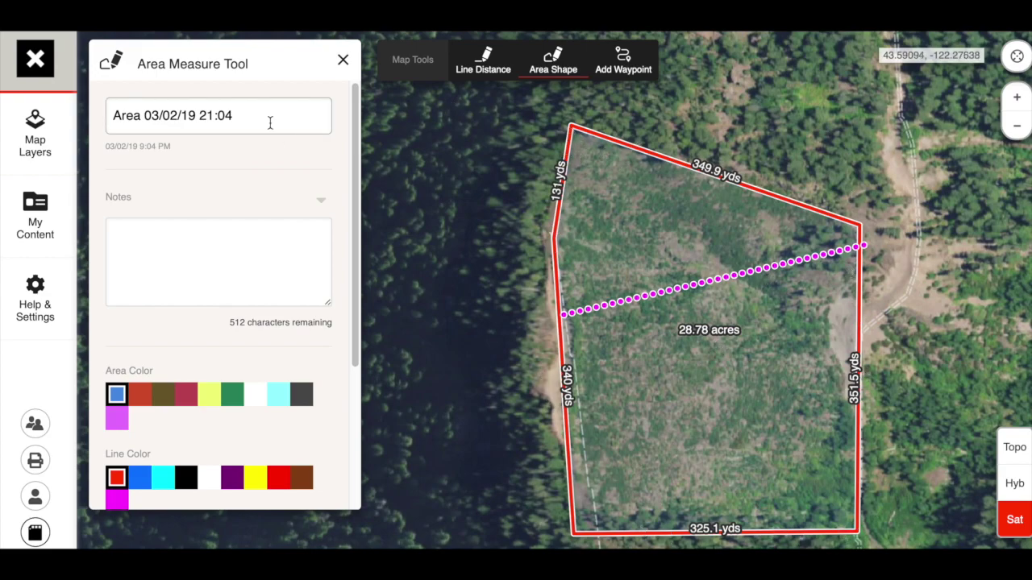
# Name the area shape "property 1" and add the note "lots of animals"
pyautogui.moveTo(272, 120); pyautogui.dragTo(53, 115)
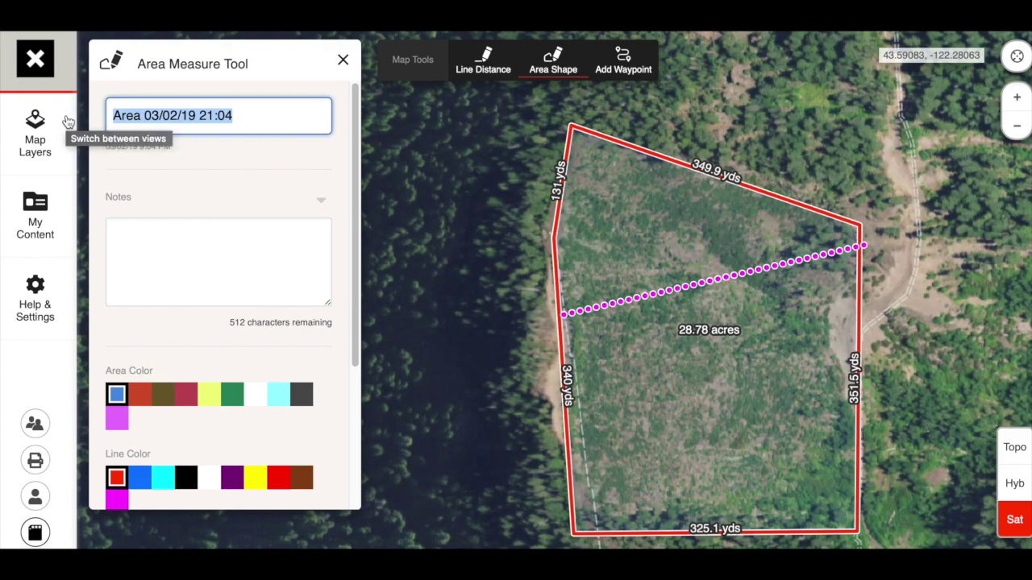
pyautogui.write('property 1')
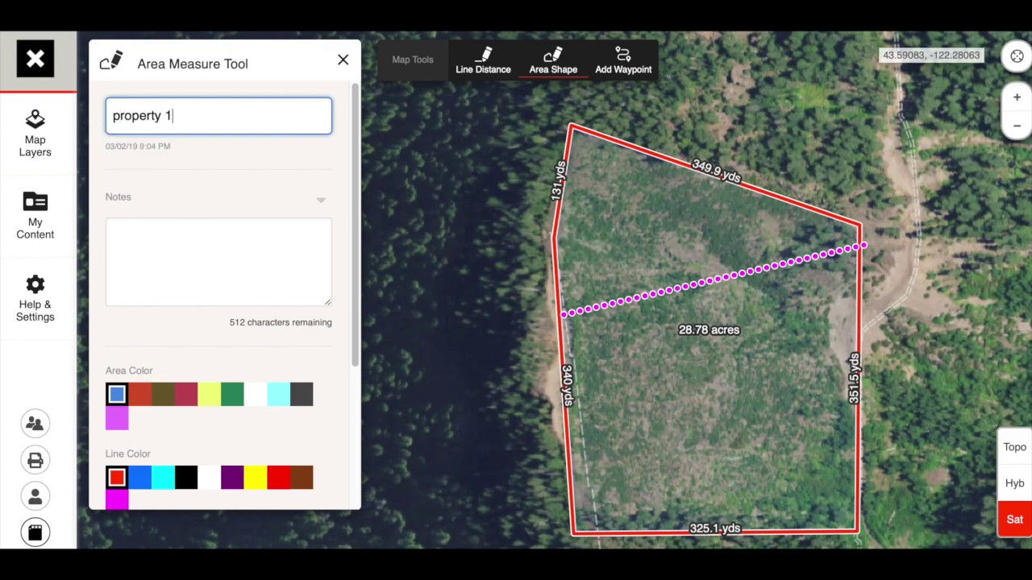
pyautogui.click(165, 241)
pyautogui.write('lots of animals')
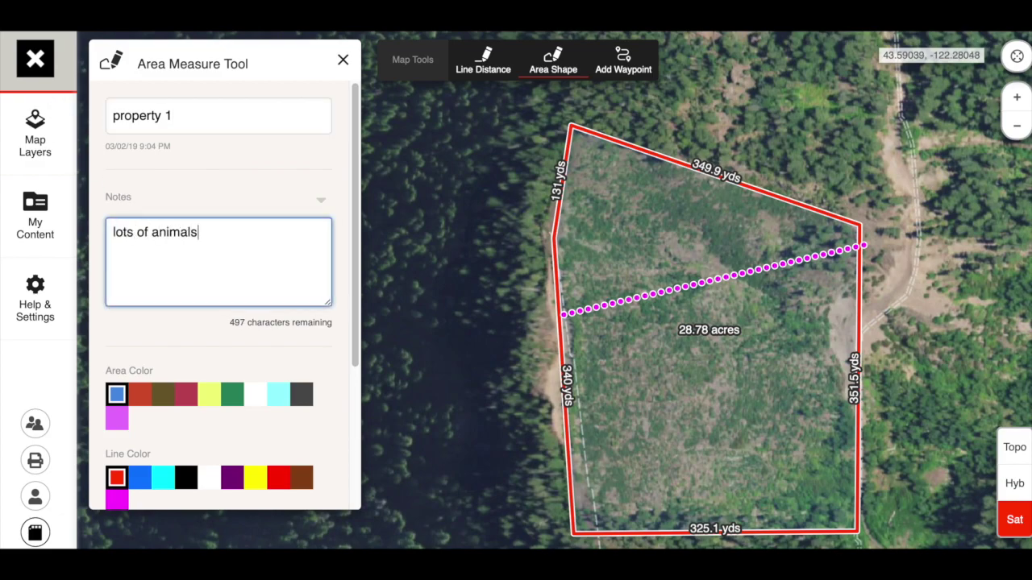
# Give the area a light purple fill and a solid magenta outline of the heaviest weight, and save it
pyautogui.click(116, 419)
pyautogui.scroll(-2, 207, 407)
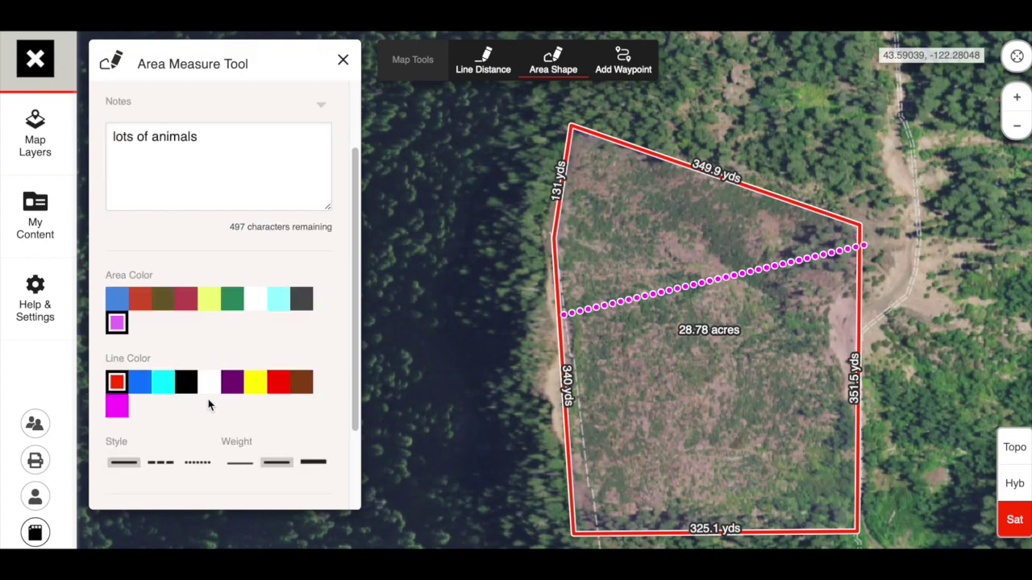
pyautogui.click(117, 407)
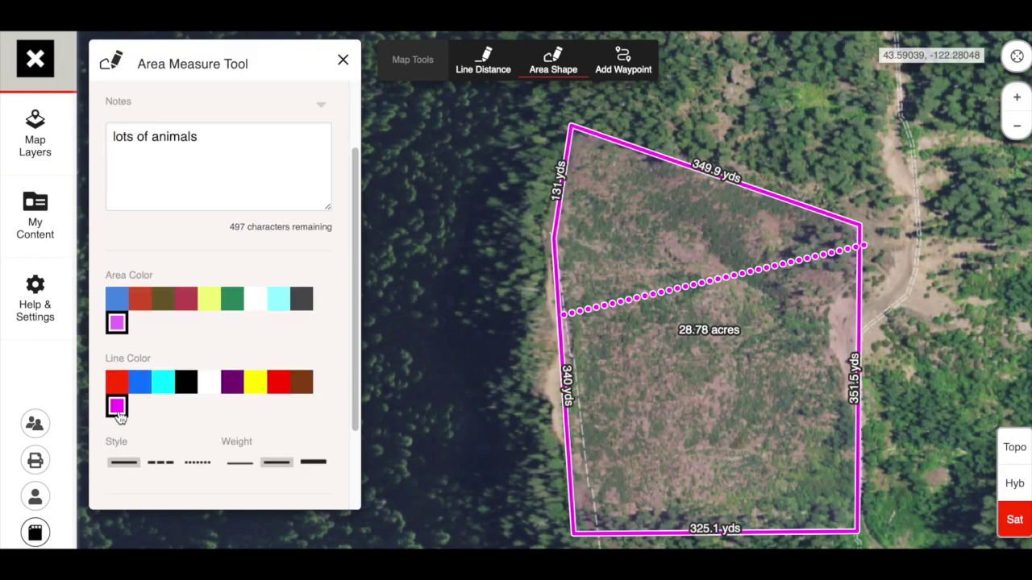
pyautogui.click(191, 463)
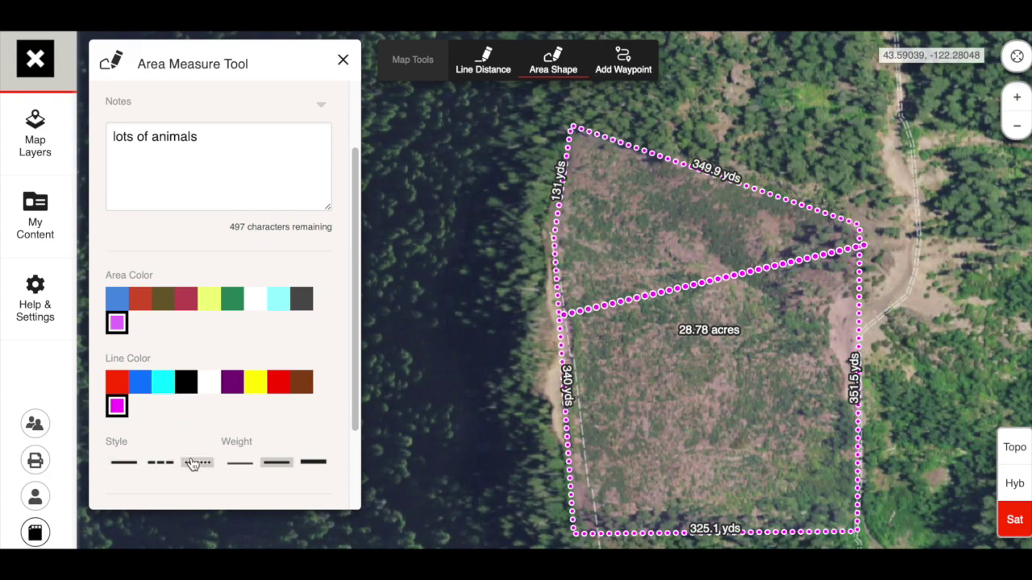
pyautogui.click(161, 463)
pyautogui.click(313, 462)
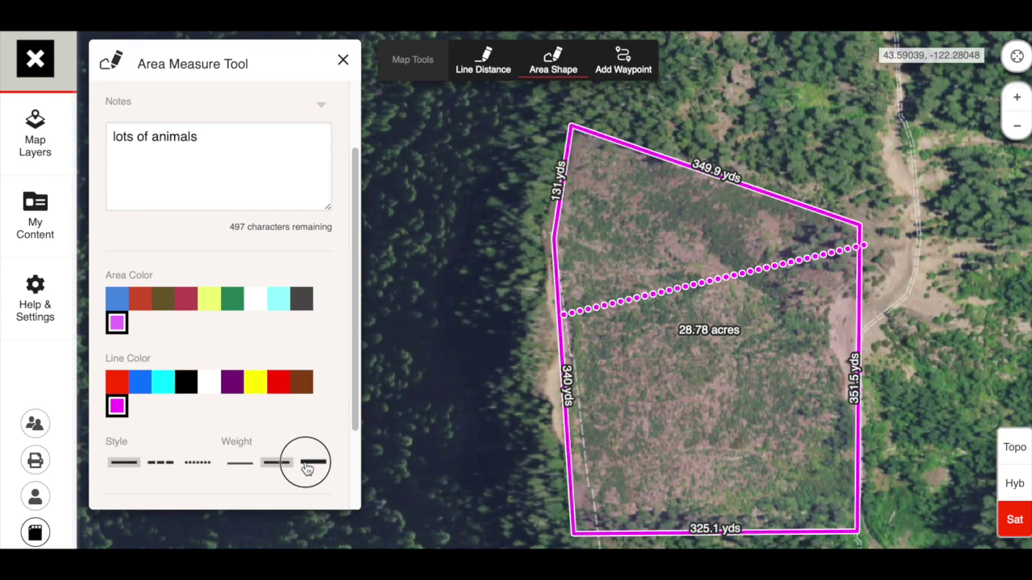
pyautogui.scroll(-2, 299, 442)
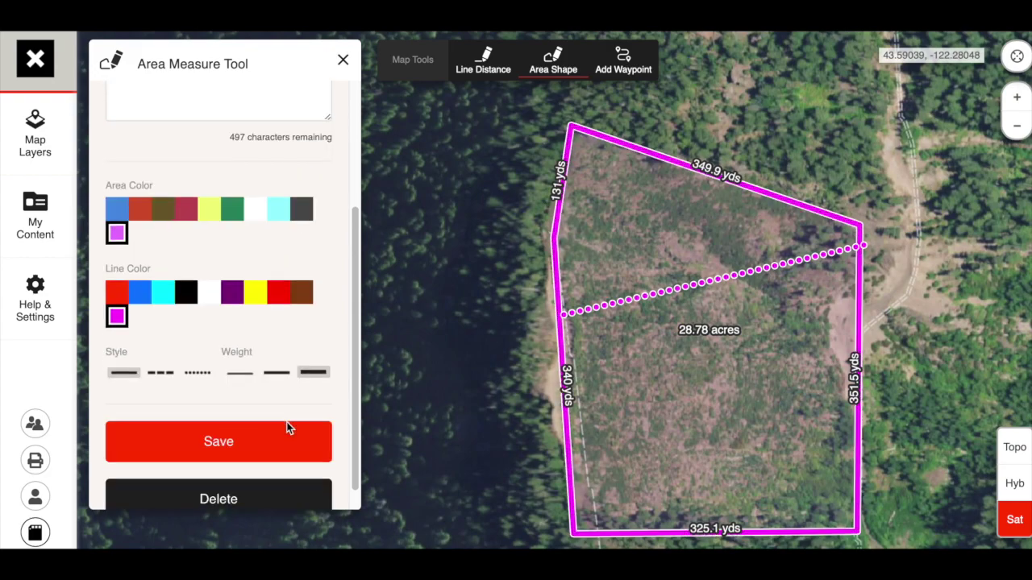
pyautogui.click(240, 446)
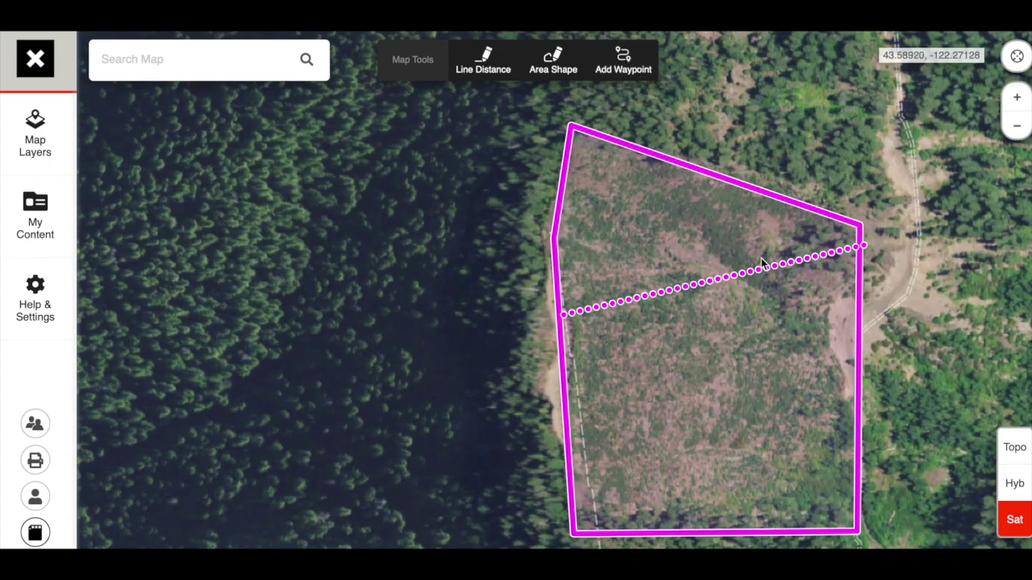
# Add a waypoint and position it in the middle of the clearing, just below the dotted line
pyautogui.click(632, 65)
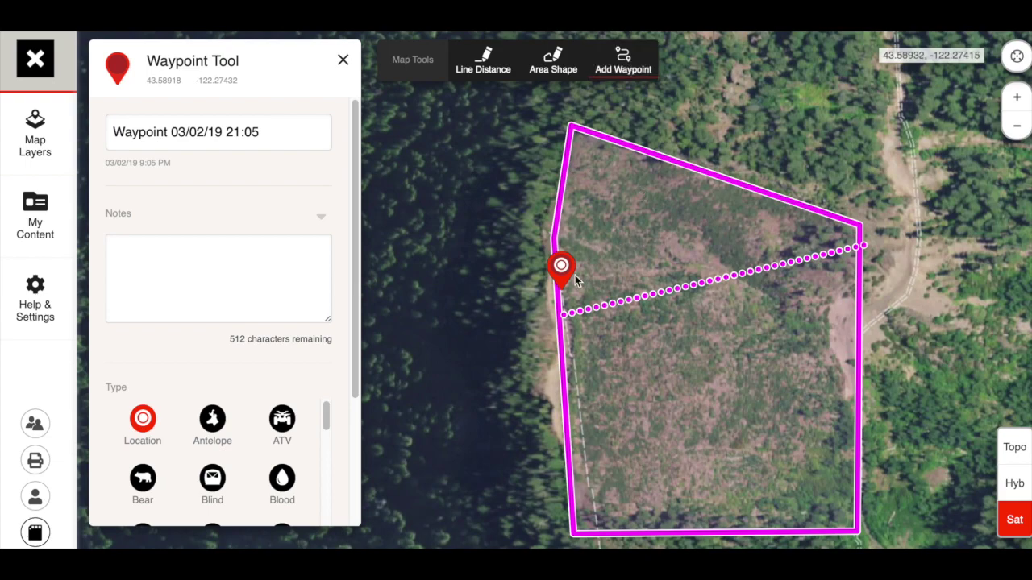
pyautogui.moveTo(575, 275)
pyautogui.mouseDown()
pyautogui.moveTo(615, 282)
pyautogui.moveTo(669, 320)
pyautogui.moveTo(701, 362)
pyautogui.moveTo(726, 360)
pyautogui.moveTo(689, 355)
pyautogui.moveTo(698, 335)
pyautogui.mouseUp()
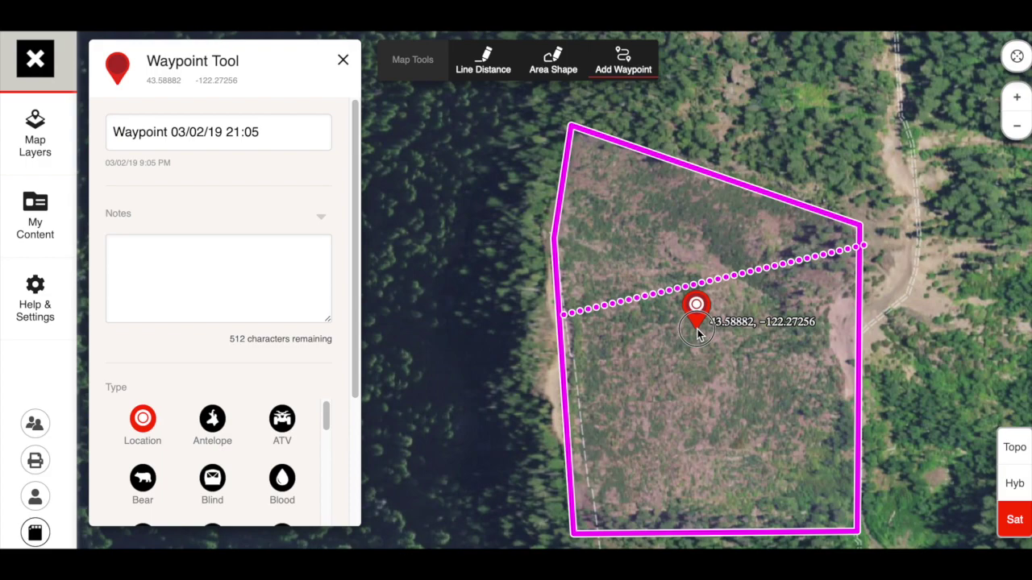
pyautogui.moveTo(698, 336)
pyautogui.mouseDown()
pyautogui.moveTo(710, 342)
pyautogui.moveTo(696, 347)
pyautogui.moveTo(711, 340)
pyautogui.mouseUp()
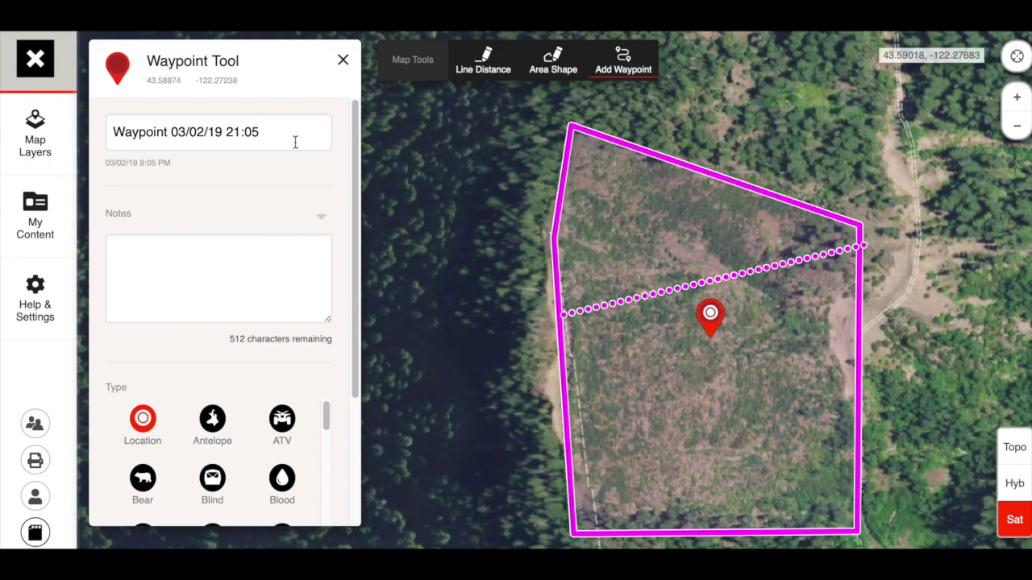
# Name the waypoint "THE HOT SPOT" and add the note "many many animals, so many, huuuuge"
pyautogui.moveTo(293, 139); pyautogui.dragTo(76, 132)
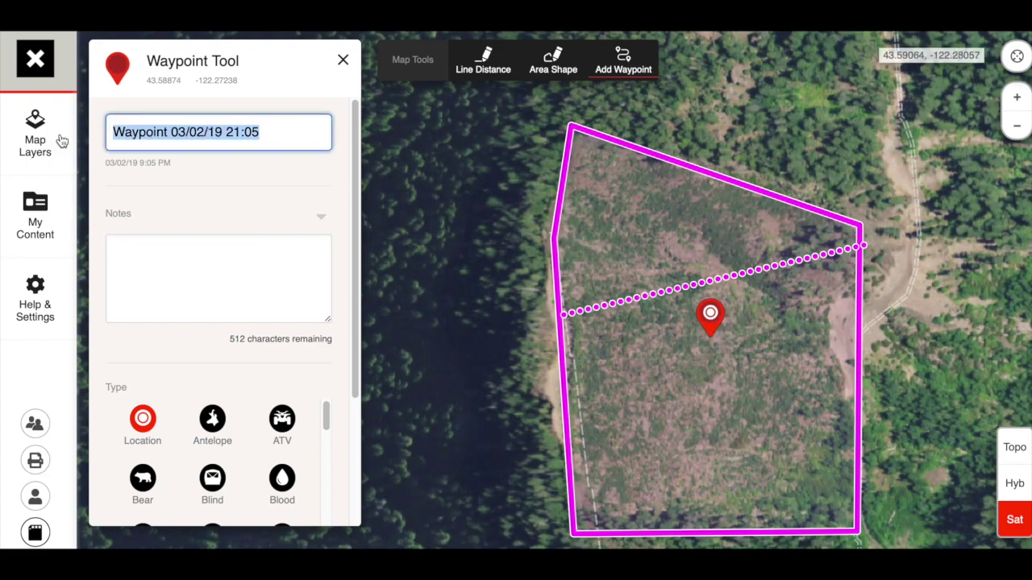
pyautogui.write('THE HOT')
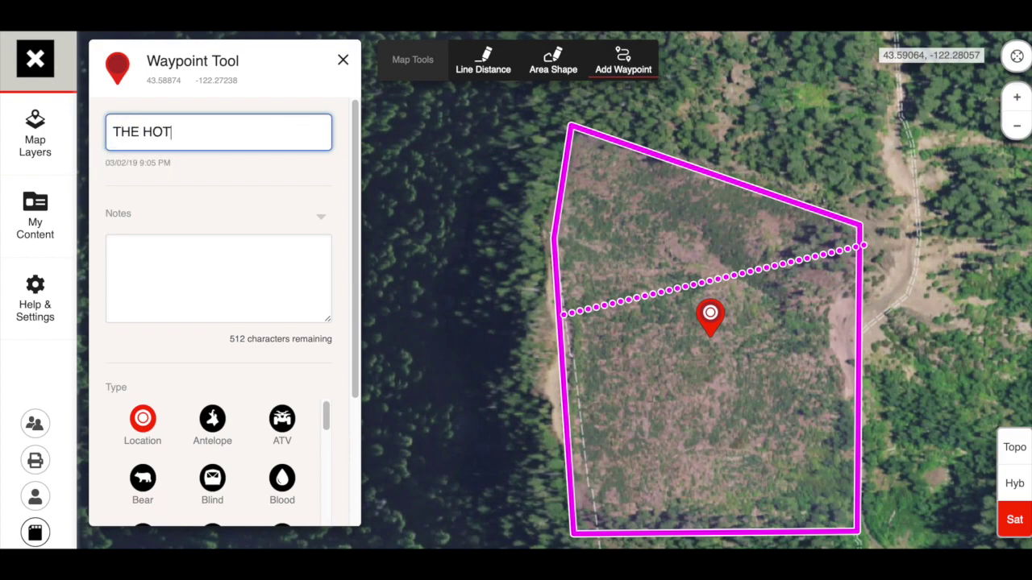
pyautogui.write(' SPOT')
pyautogui.click(147, 267)
pyautogui.write('many many animals, so many')
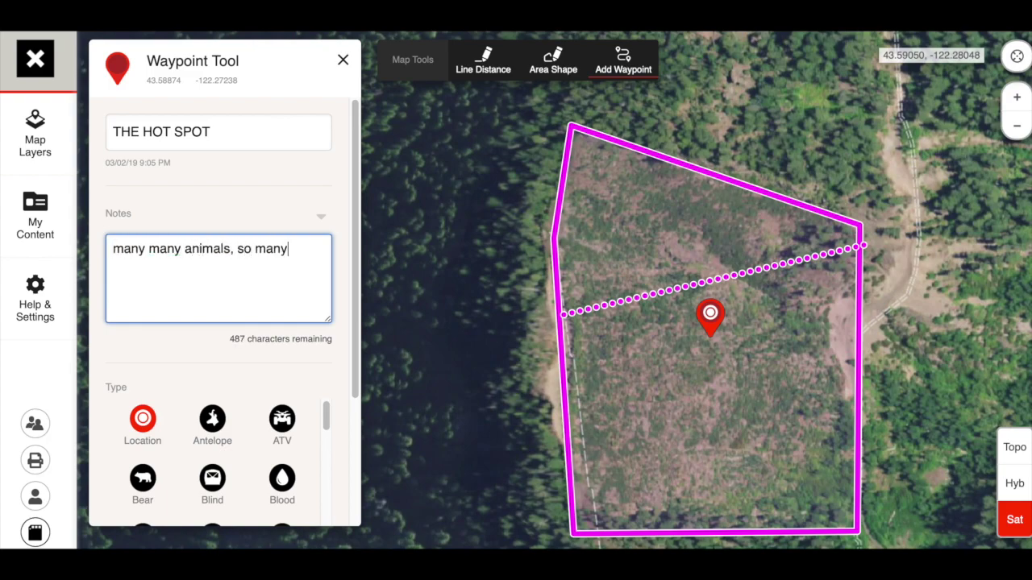
pyautogui.write(', huuuuge')
# Try the Bear, Blind and Buck types on the waypoint
pyautogui.click(182, 350)
pyautogui.scroll(-3, 217, 421)
pyautogui.scroll(-2, 273, 406)
pyautogui.scroll(-3, 343, 362)
pyautogui.scroll(2, 270, 400)
pyautogui.scroll(3, 258, 365)
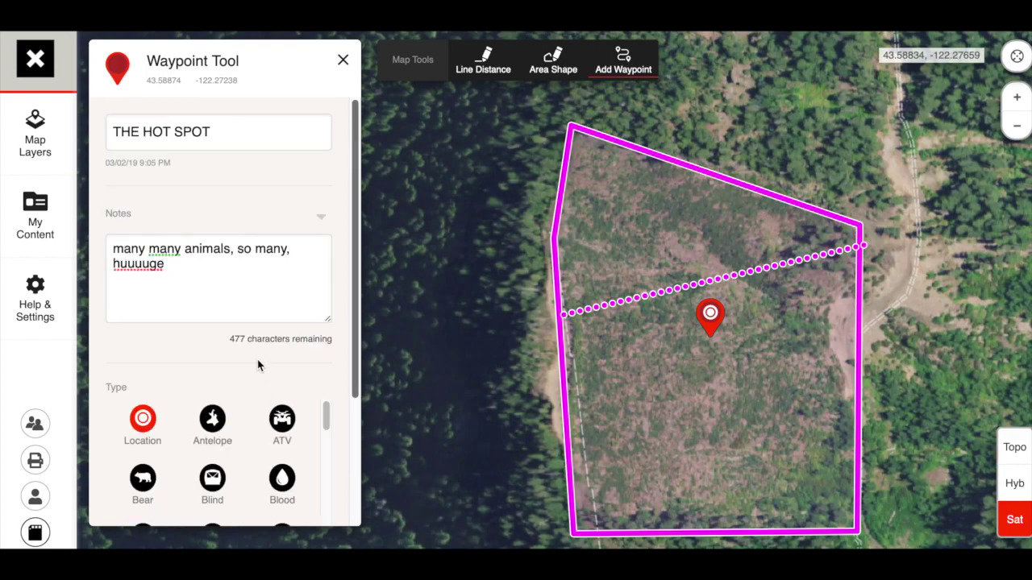
pyautogui.moveTo(355, 355); pyautogui.dragTo(360, 463)
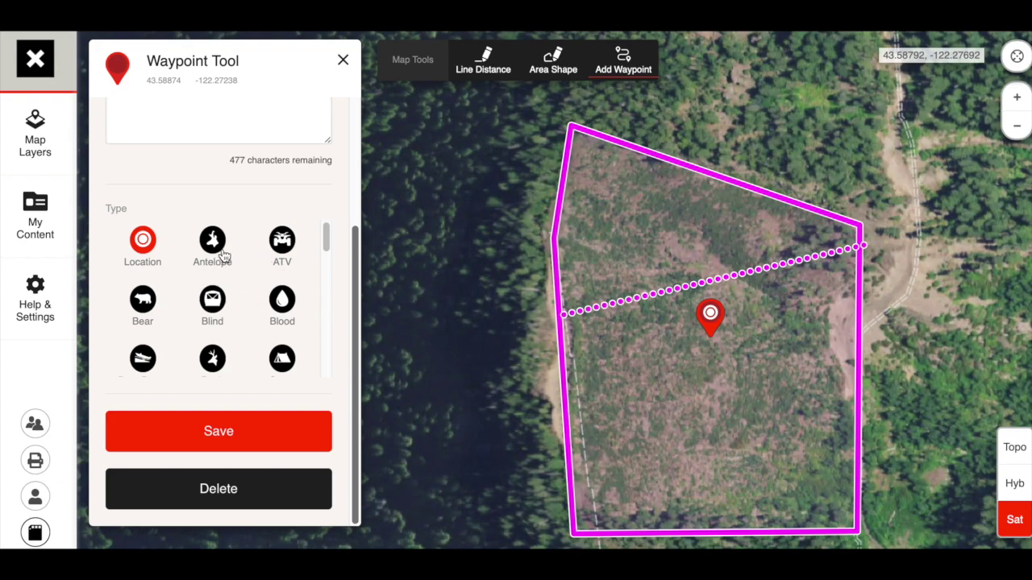
pyautogui.click(151, 308)
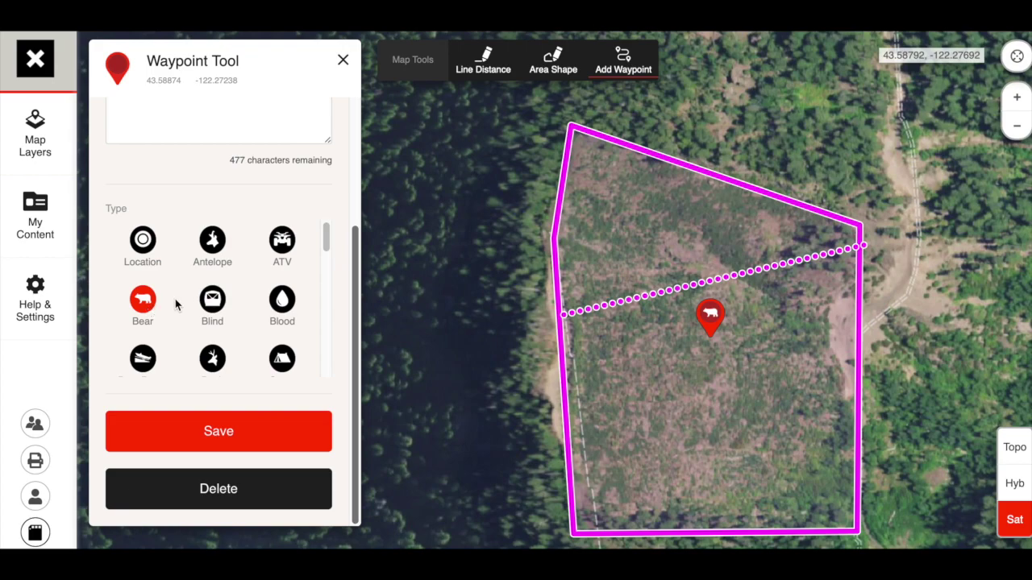
pyautogui.click(222, 303)
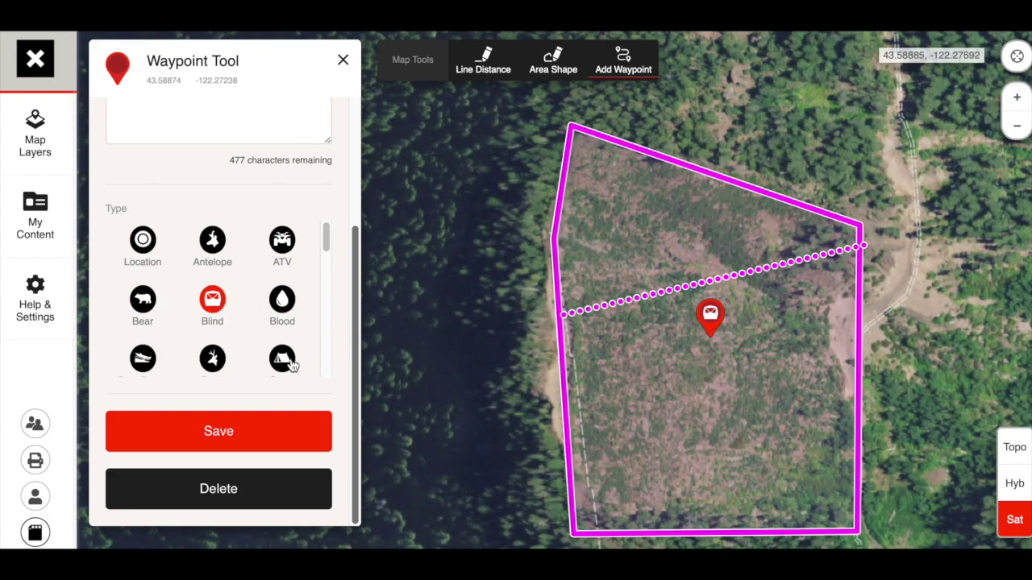
pyautogui.click(213, 363)
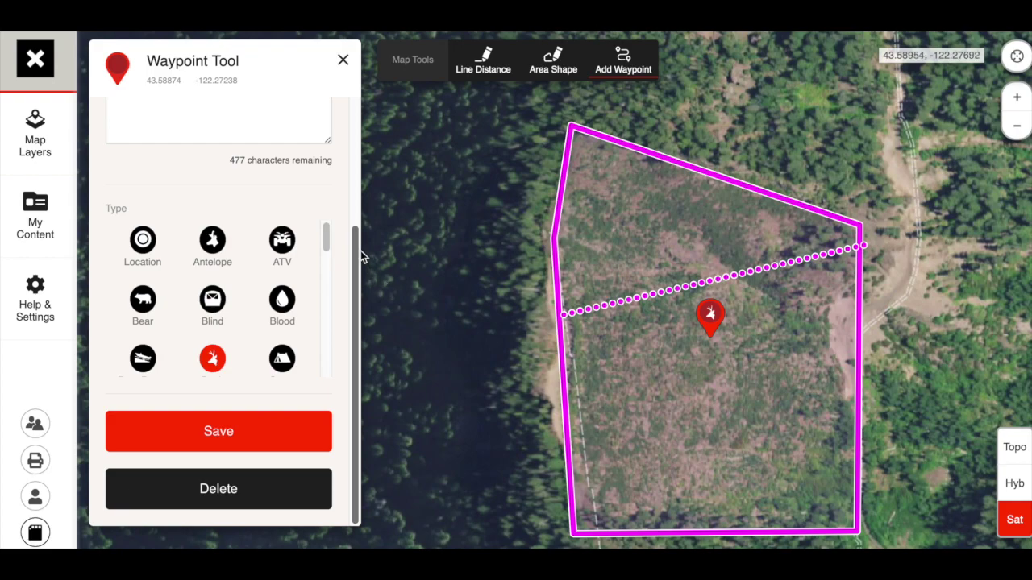
# Move the waypoint onto the dirt road northeast of the area shape and set its type to Truck
pyautogui.moveTo(325, 234); pyautogui.dragTo(322, 341)
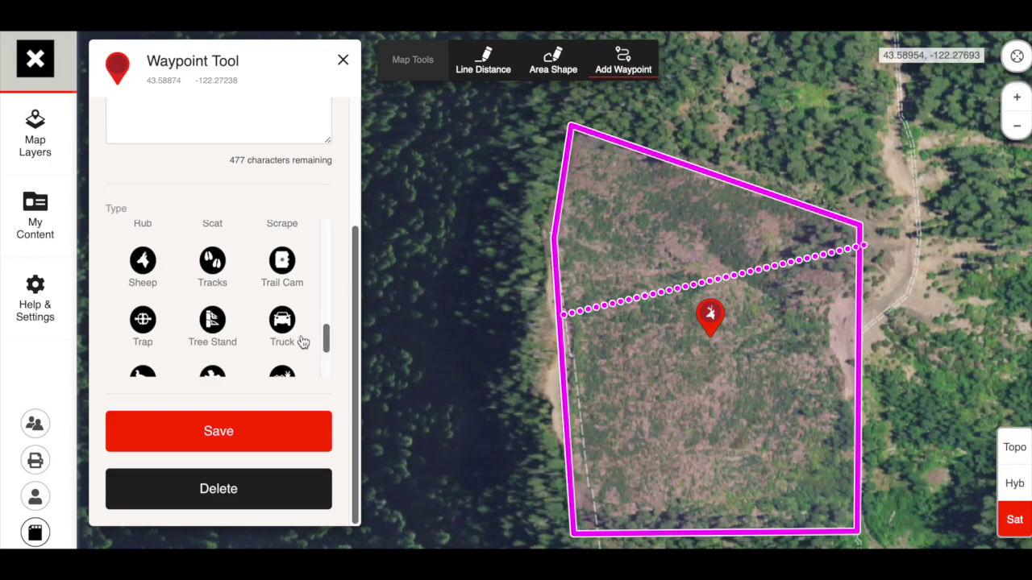
pyautogui.moveTo(710, 317); pyautogui.dragTo(914, 158)
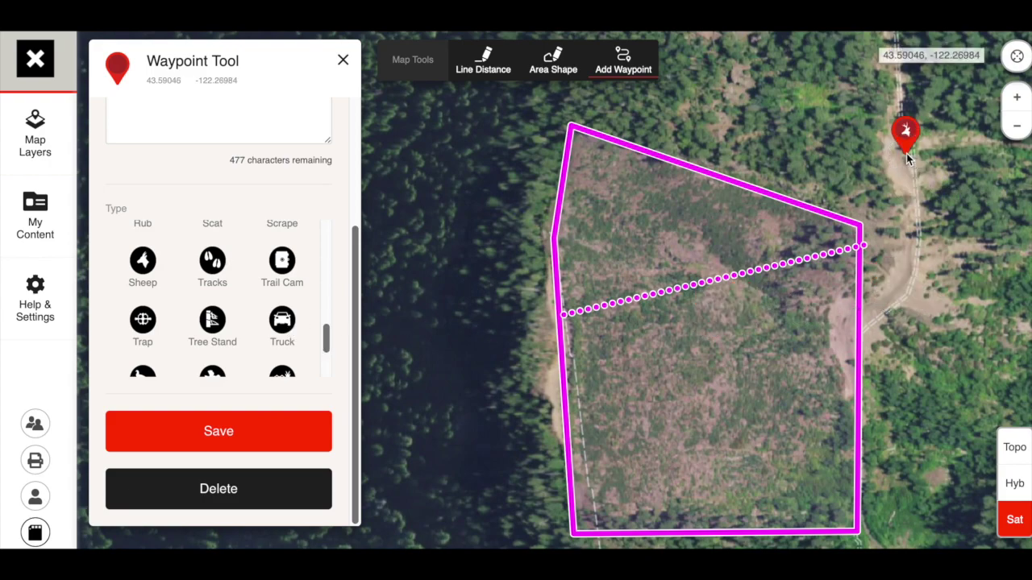
pyautogui.click(282, 321)
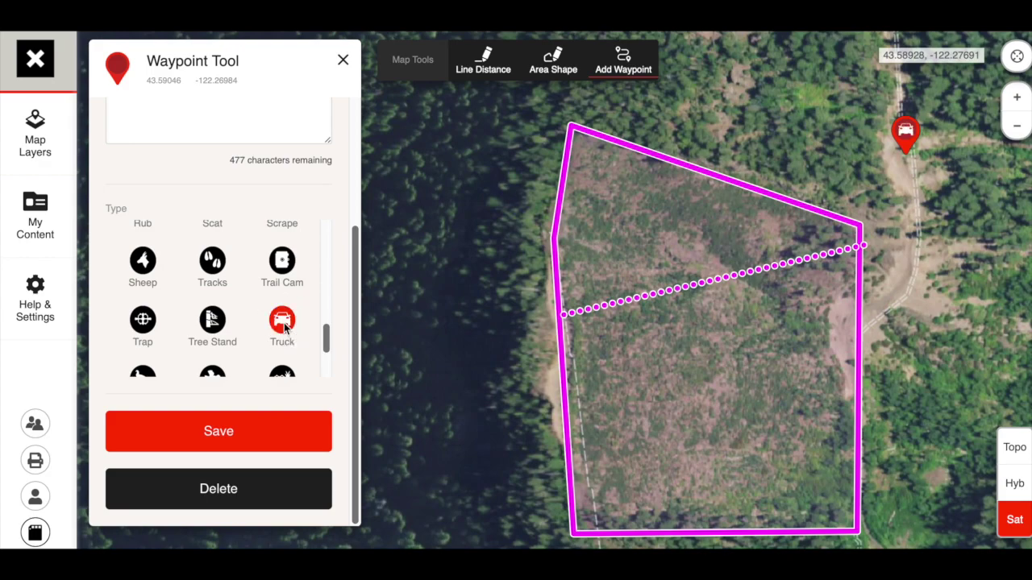
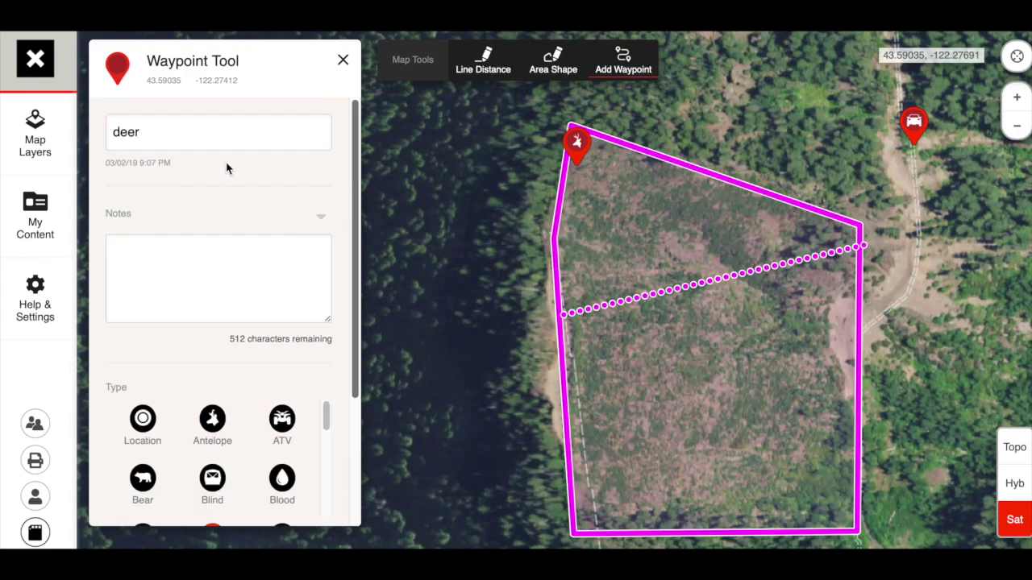
# Save the "deer" waypoint at the area shape's northwest corner with the Buck type and an empty note
pyautogui.click(160, 274)
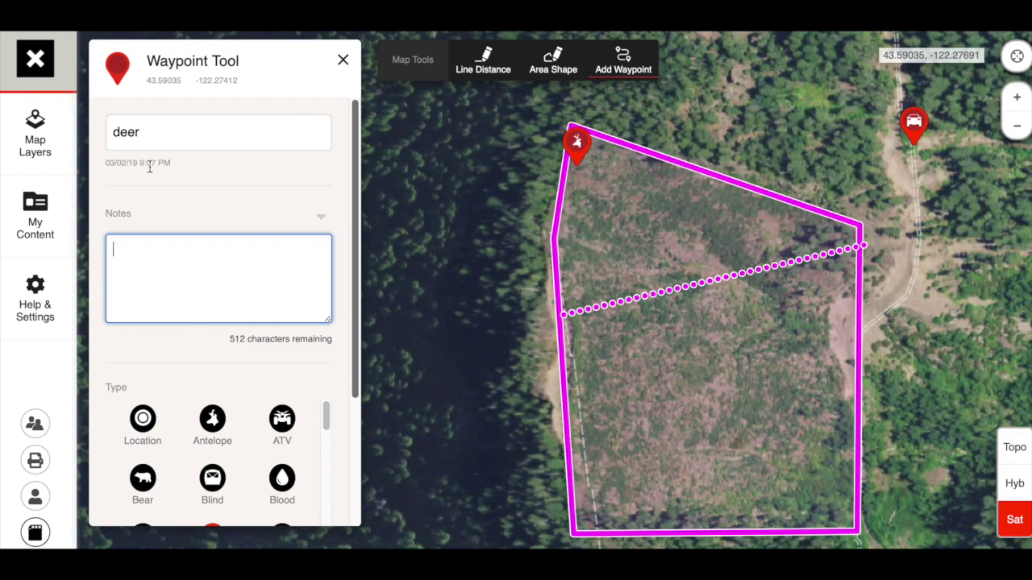
pyautogui.scroll(-1, 243, 449)
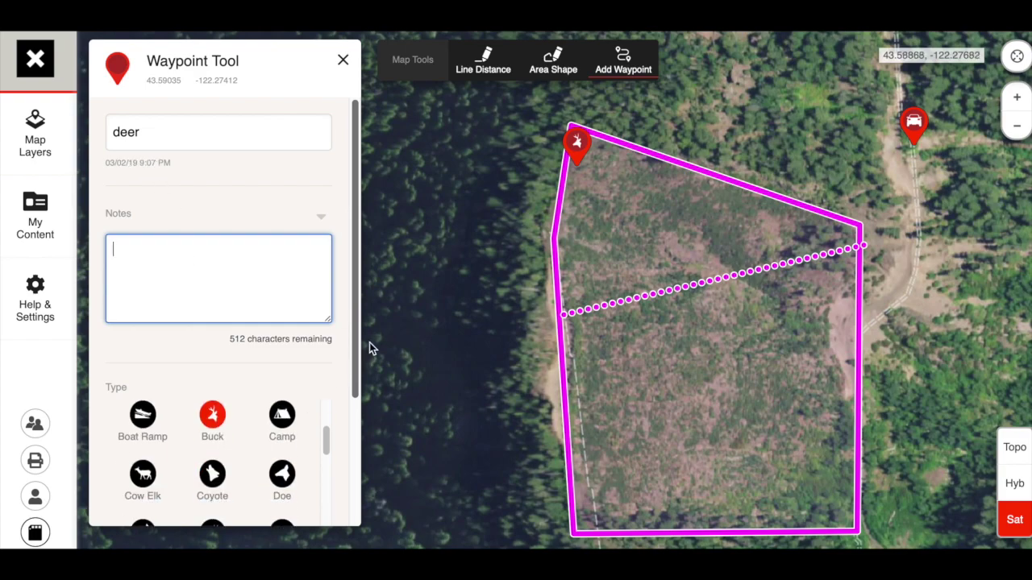
pyautogui.moveTo(355, 344); pyautogui.dragTo(350, 479)
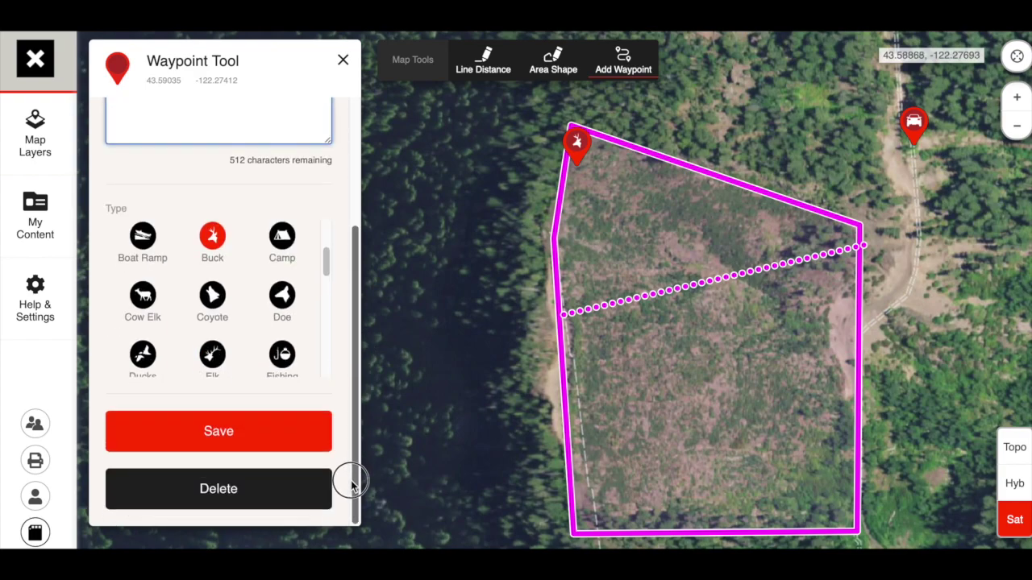
pyautogui.click(233, 431)
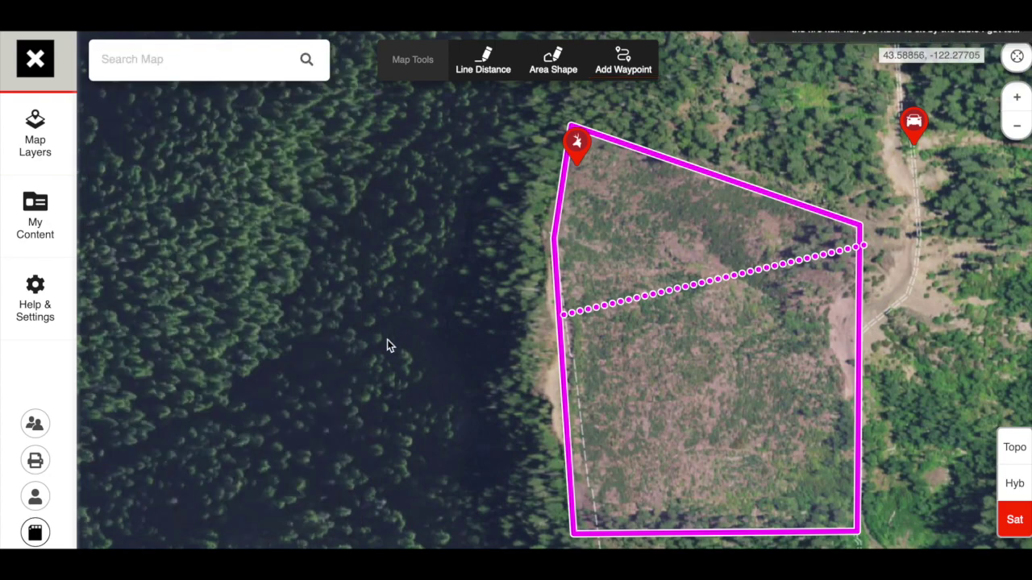
pyautogui.click(811, 83)
pyautogui.click(342, 61)
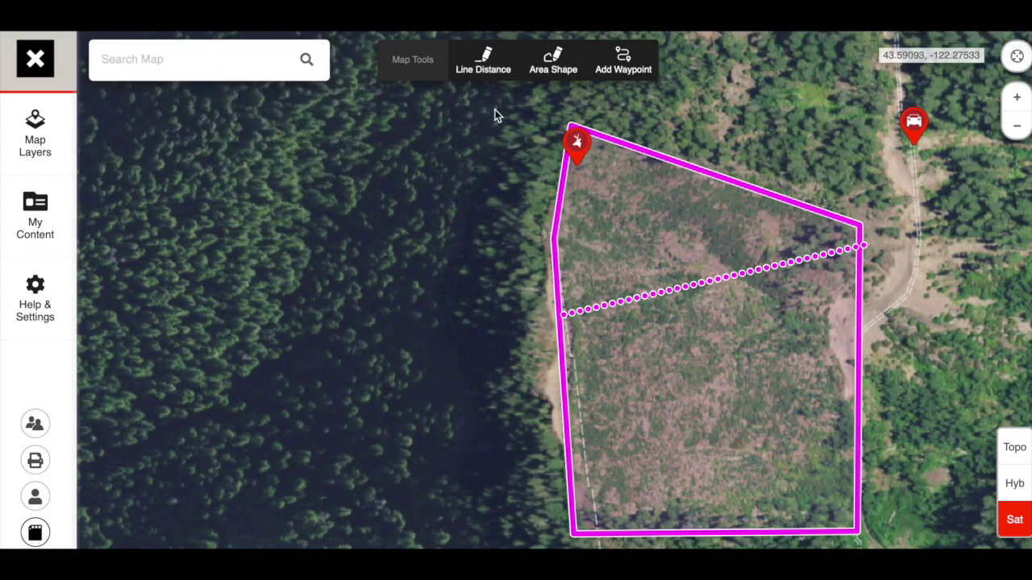
# View the map details of the deer waypoint and of the "property 1" area shape
pyautogui.click(577, 148)
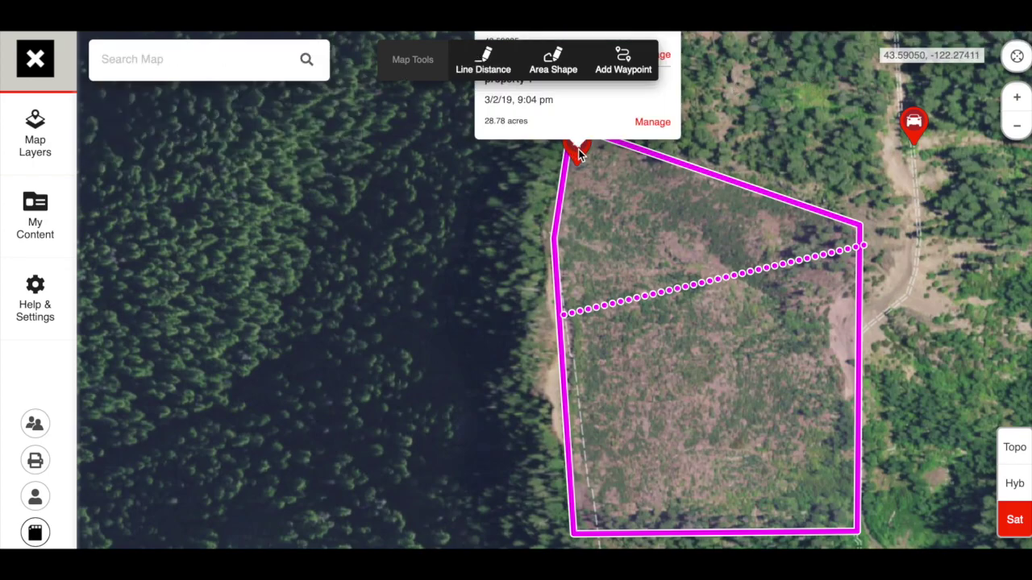
pyautogui.scroll(2, 569, 192)
pyautogui.scroll(-2, 569, 196)
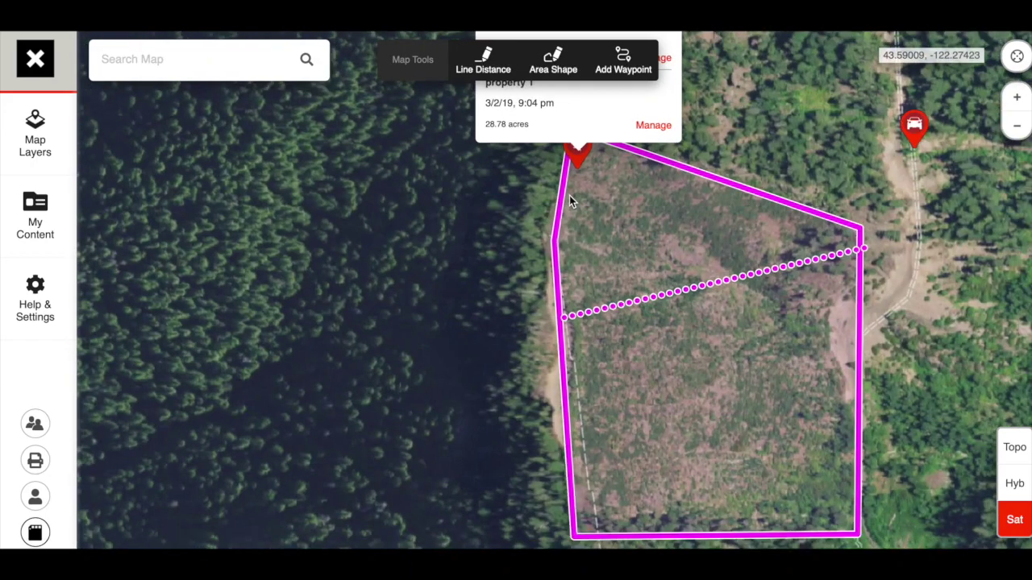
pyautogui.moveTo(724, 107); pyautogui.dragTo(698, 270)
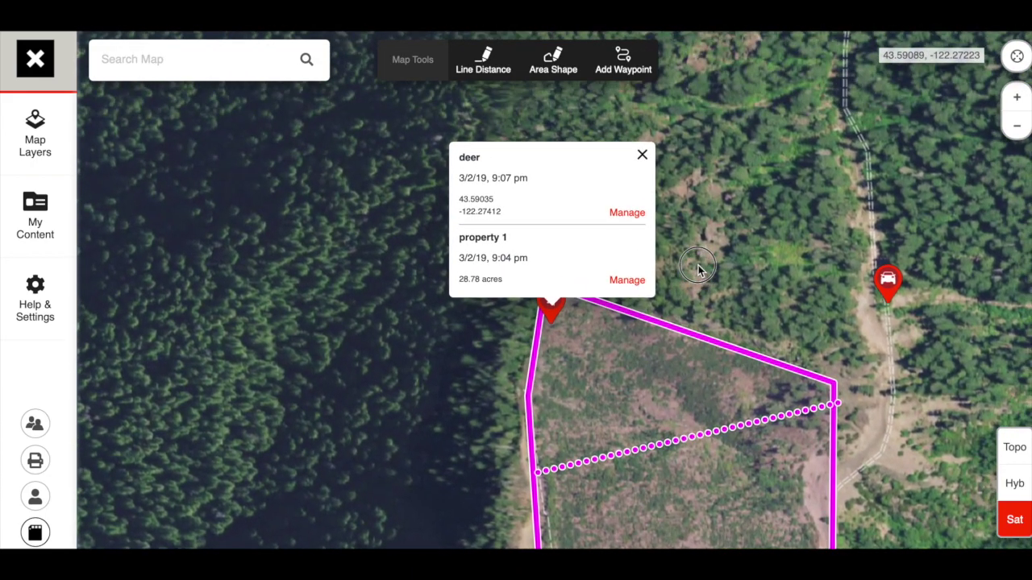
pyautogui.click(605, 361)
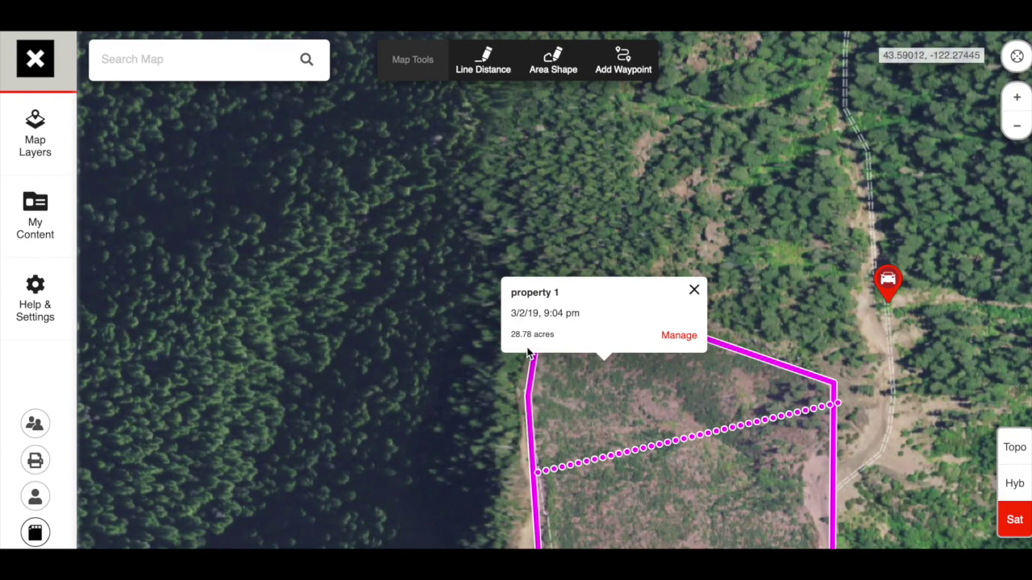
# Edit the waypoint on the road, renaming it "Truck" and replacing its note with "truck", and save it
pyautogui.click(892, 284)
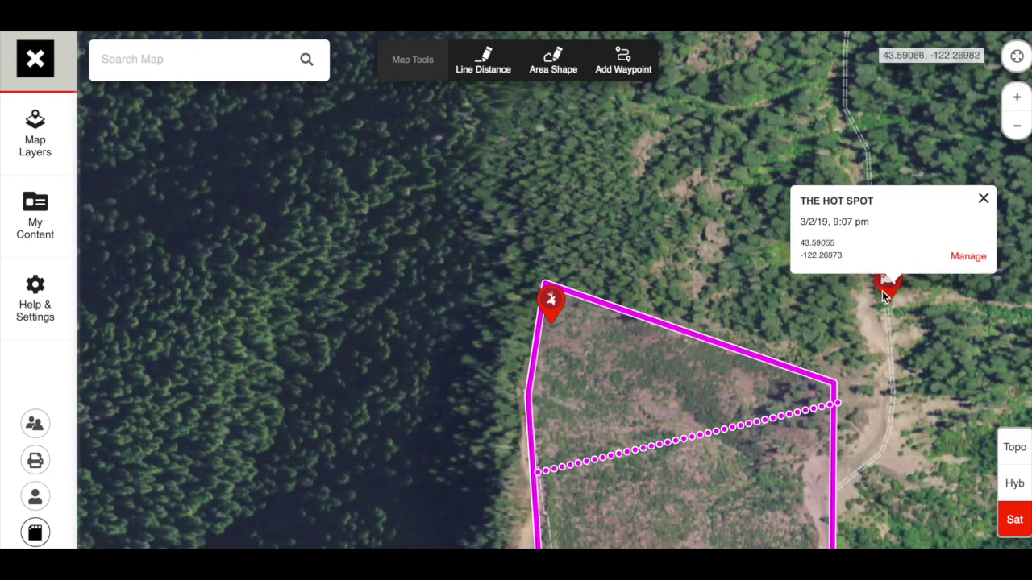
pyautogui.click(966, 256)
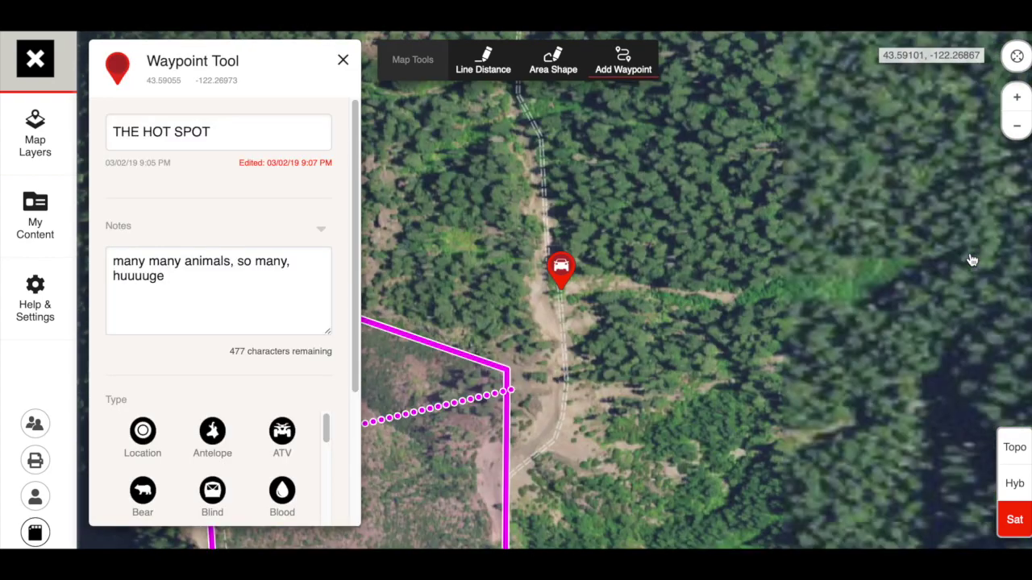
pyautogui.click(223, 134)
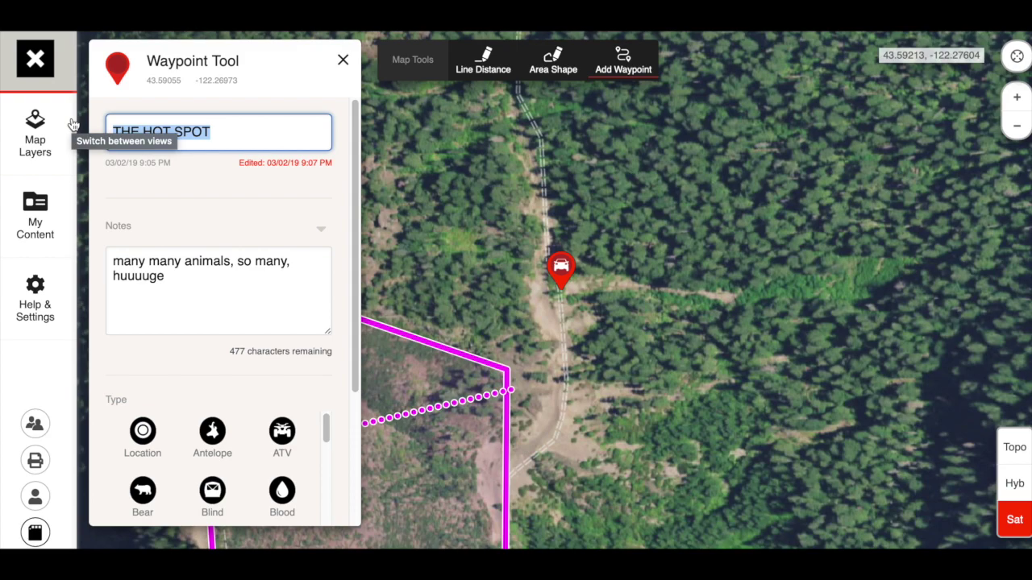
pyautogui.write('Truck')
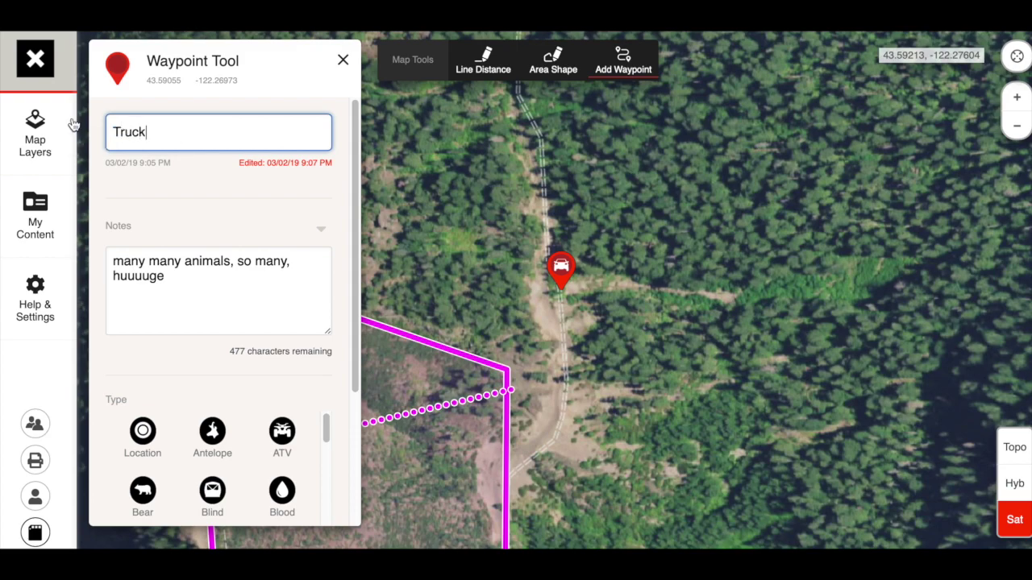
pyautogui.tripleClick(201, 297)
pyautogui.write('truck')
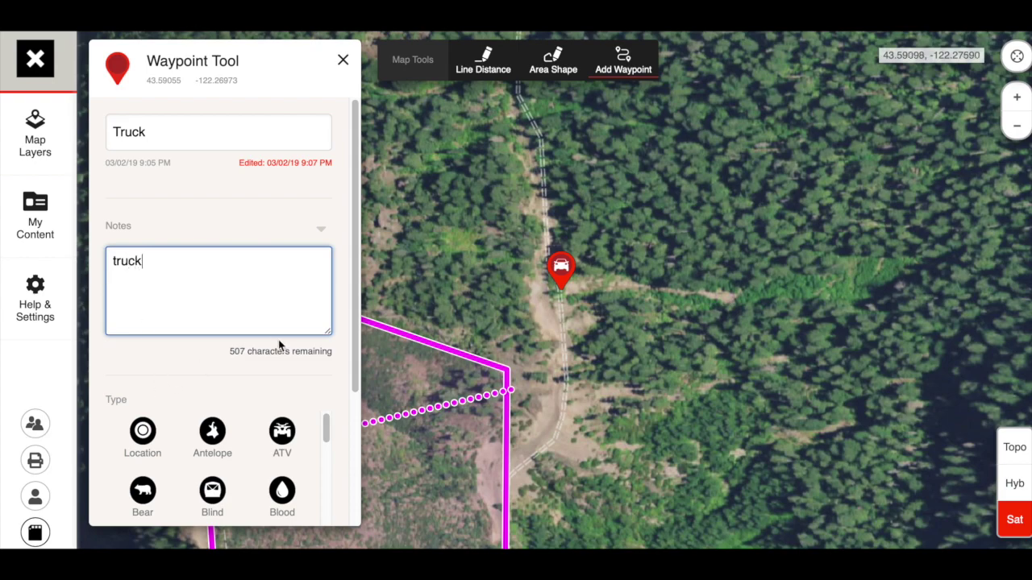
pyautogui.scroll(-5, 280, 345)
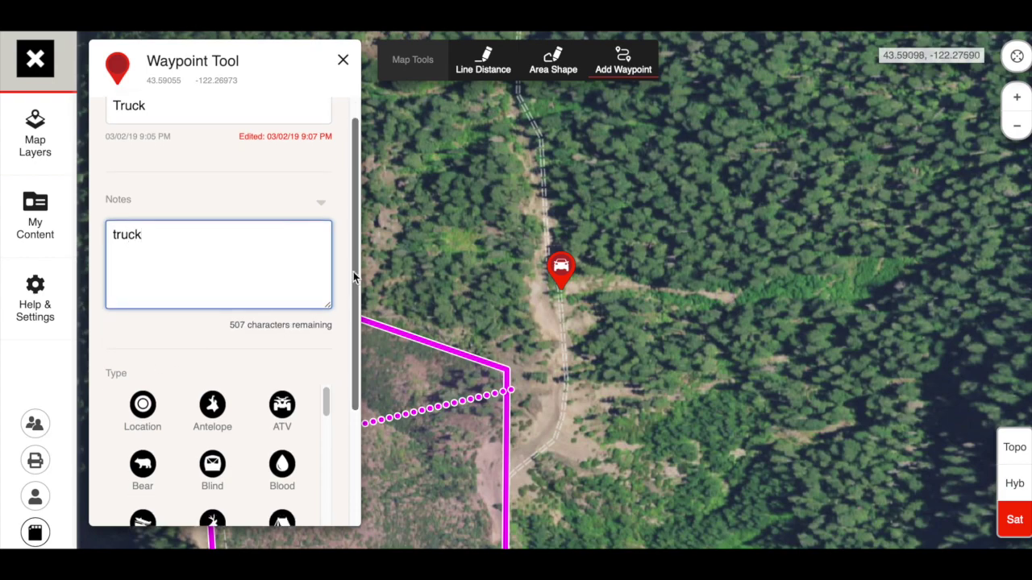
pyautogui.click(249, 431)
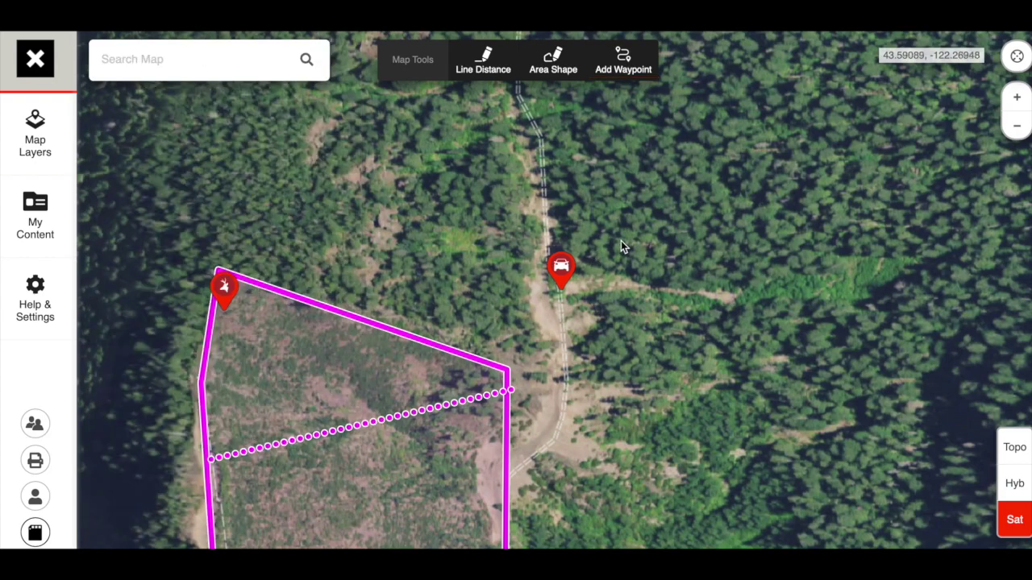
# View the map details of the waypoint on the road
pyautogui.click(556, 277)
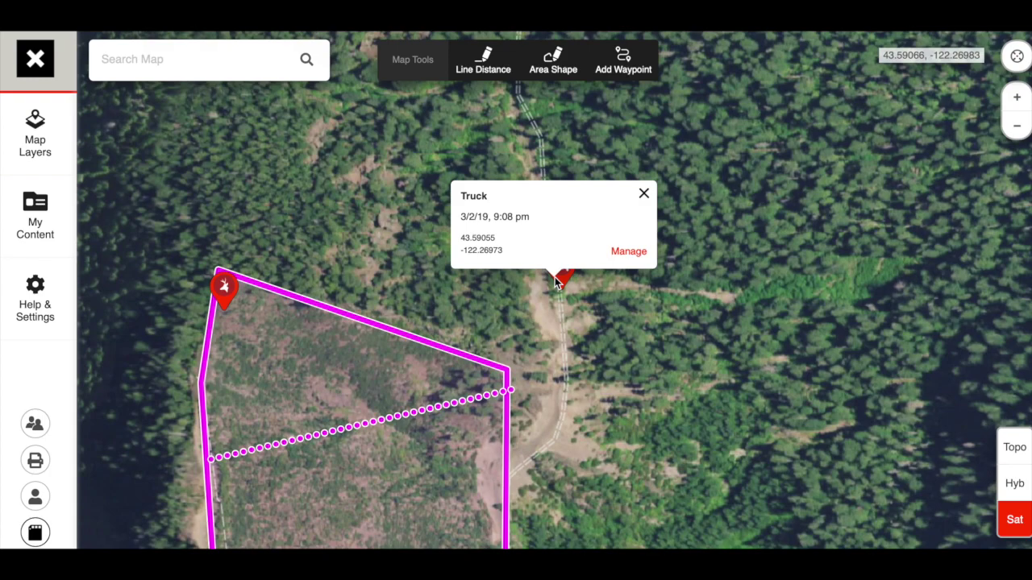
pyautogui.moveTo(447, 244); pyautogui.dragTo(558, 99)
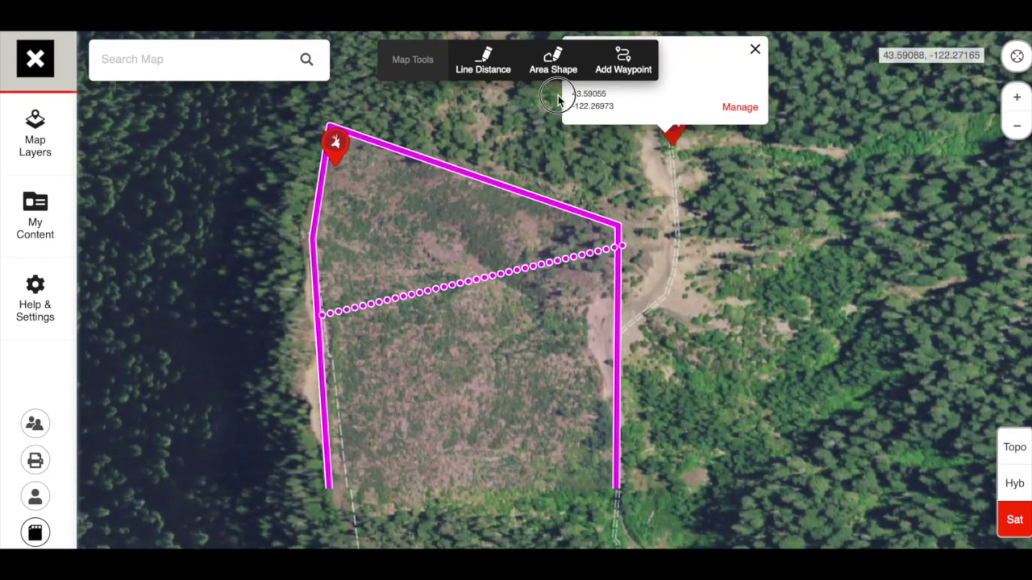
pyautogui.moveTo(750, 295); pyautogui.dragTo(750, 295)
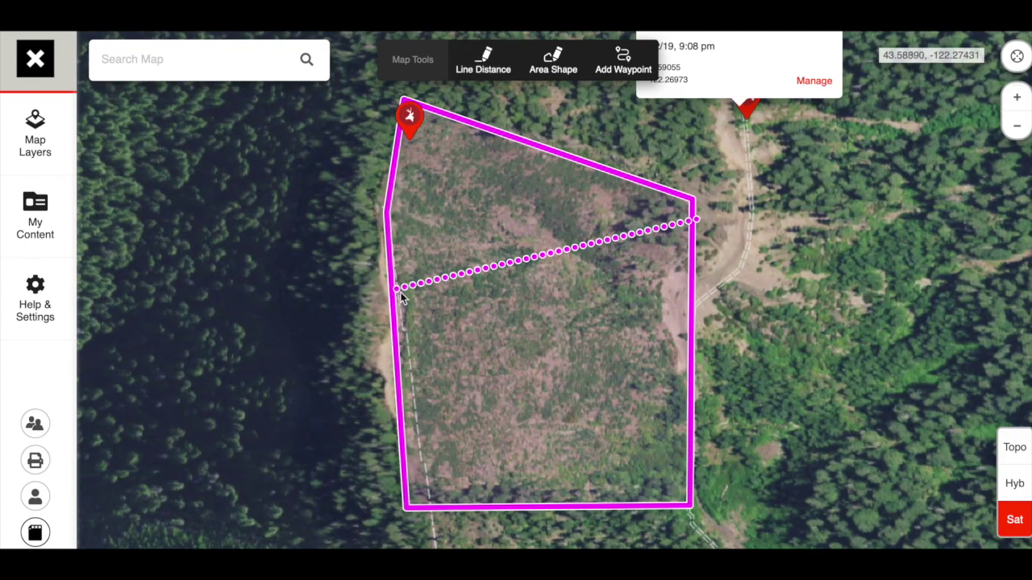